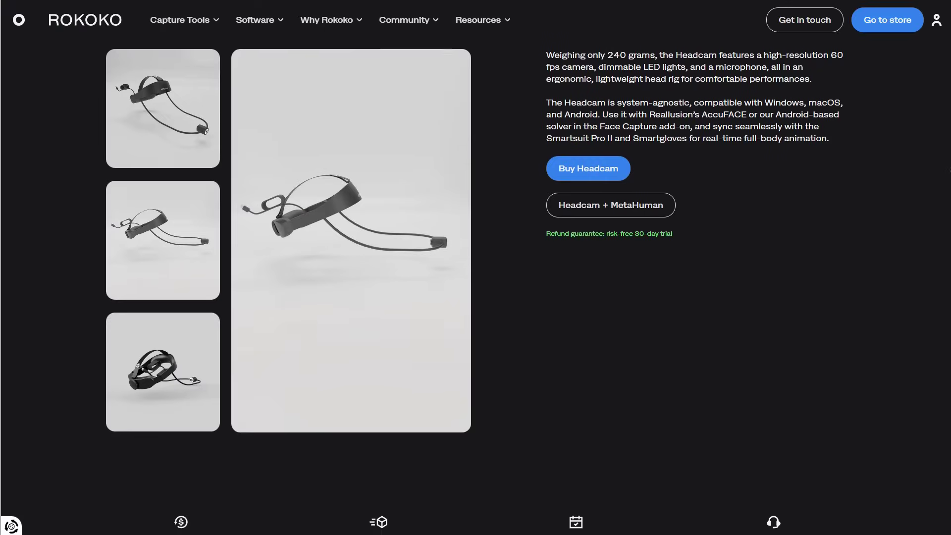
- Scroll the Rokoko Headcam page down to the Android Face Capture app integration section
scroll(475, 277, "down", 2)
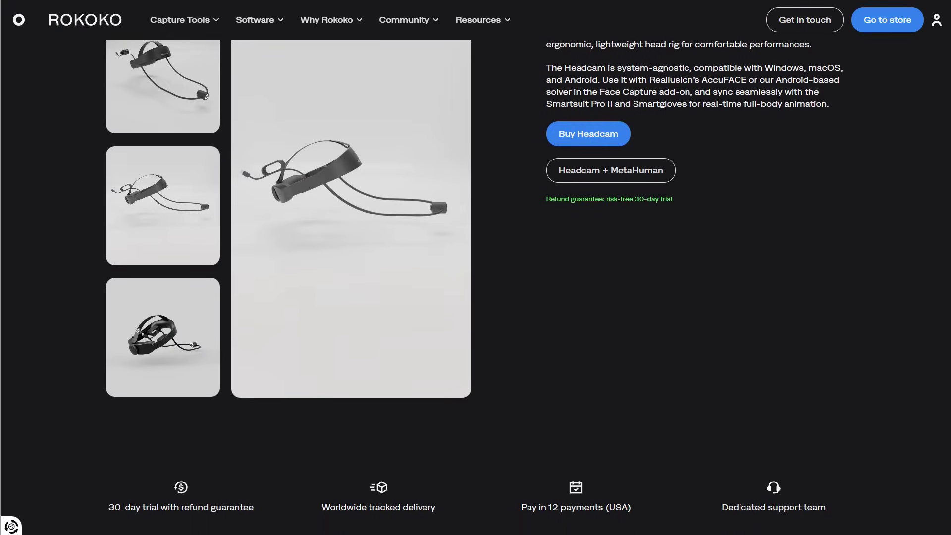
scroll(475, 277, "down", 2)
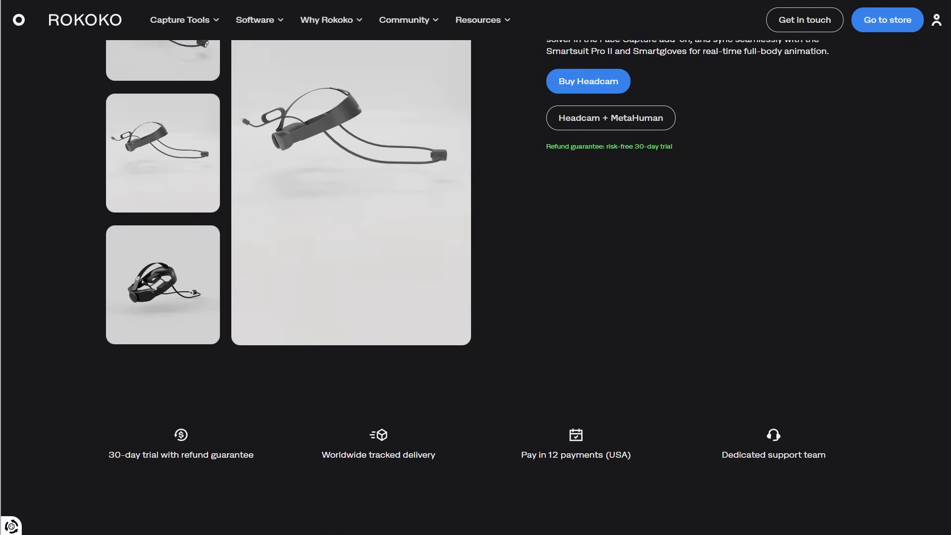
scroll(476, 278, "down", 3)
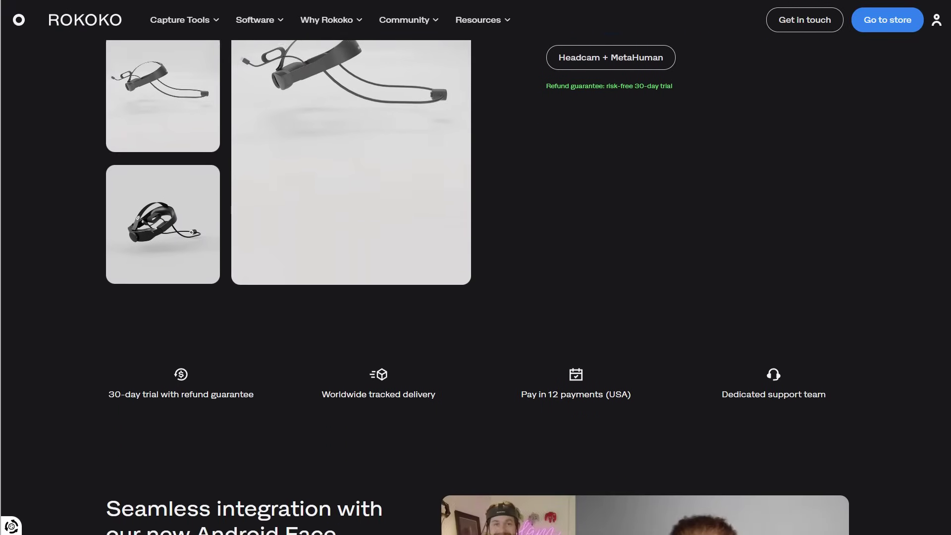
scroll(475, 277, "down", 3)
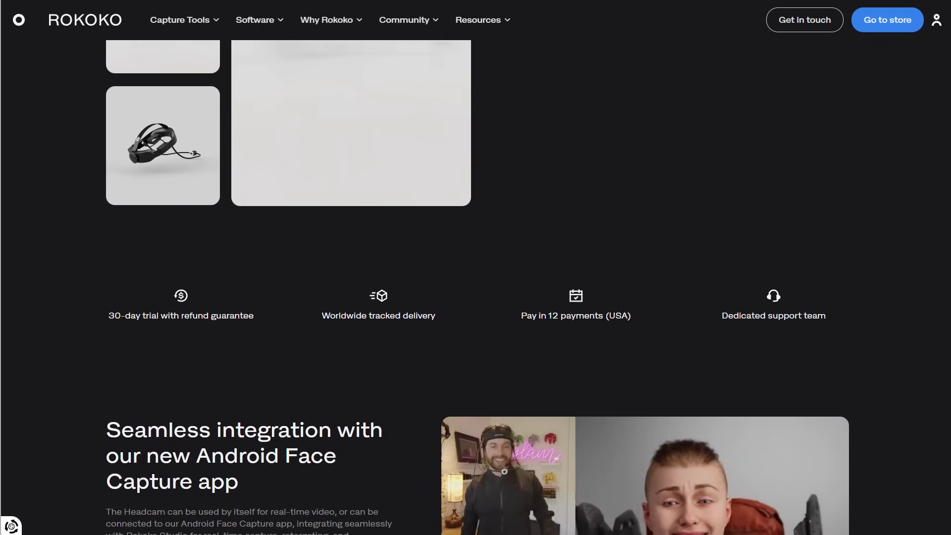
scroll(476, 278, "down", 3)
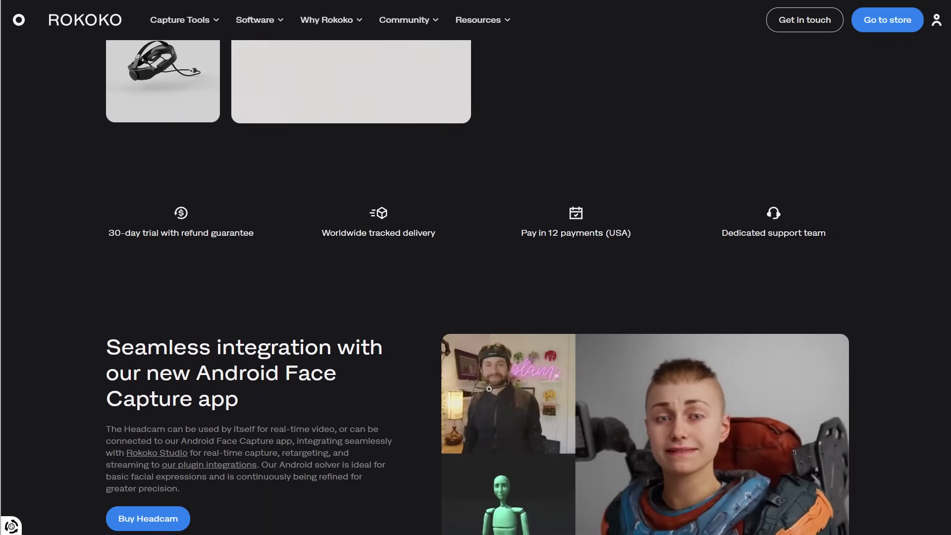
scroll(475, 277, "down", 3)
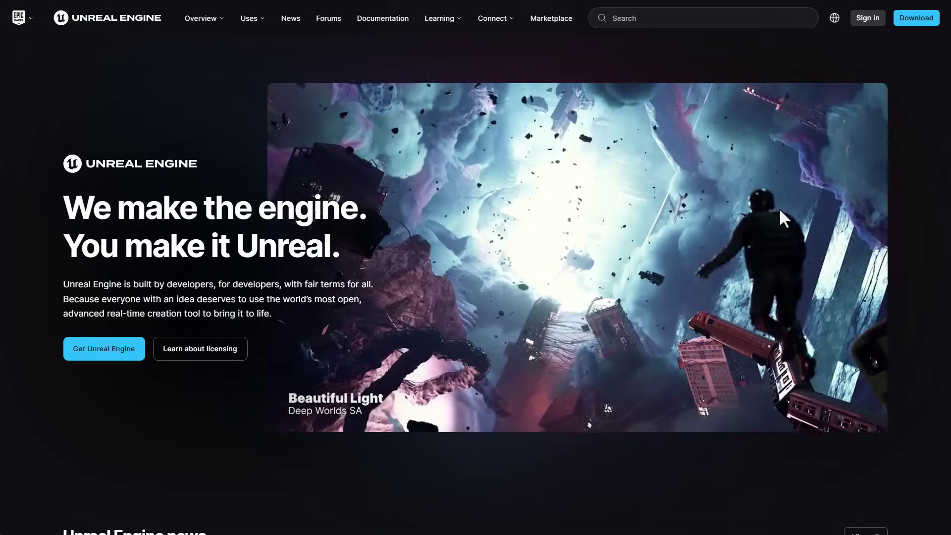
- Scroll down through the unrealengine.com homepage
scroll(780, 212, "down", 1)
scroll(780, 212, "down", 12)
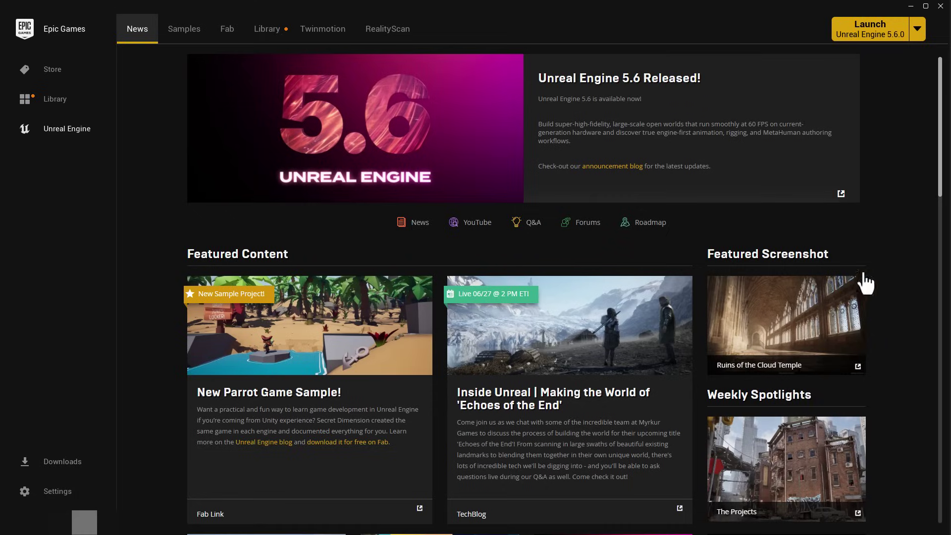
- Launch engine version 5.6.0 from the Epic Games Launcher Library
left_click(266, 30)
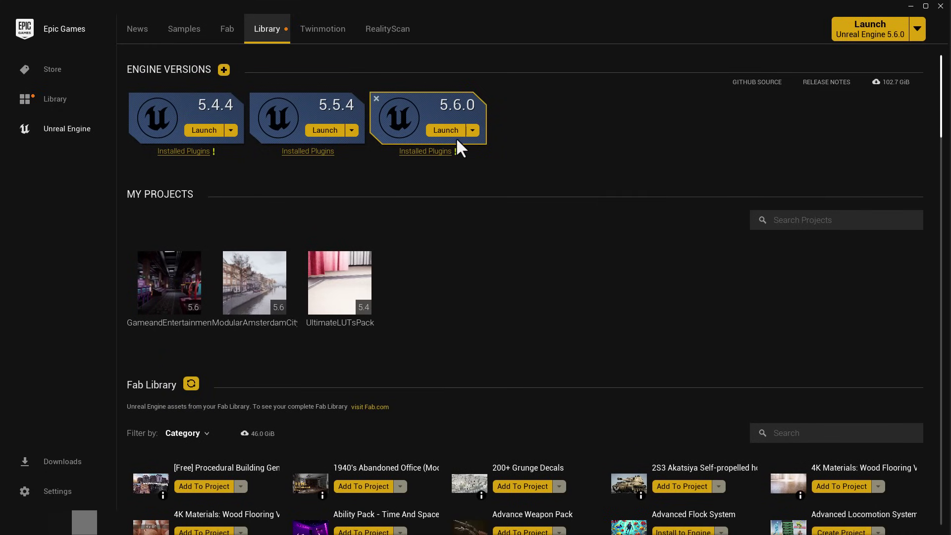
left_click(446, 130)
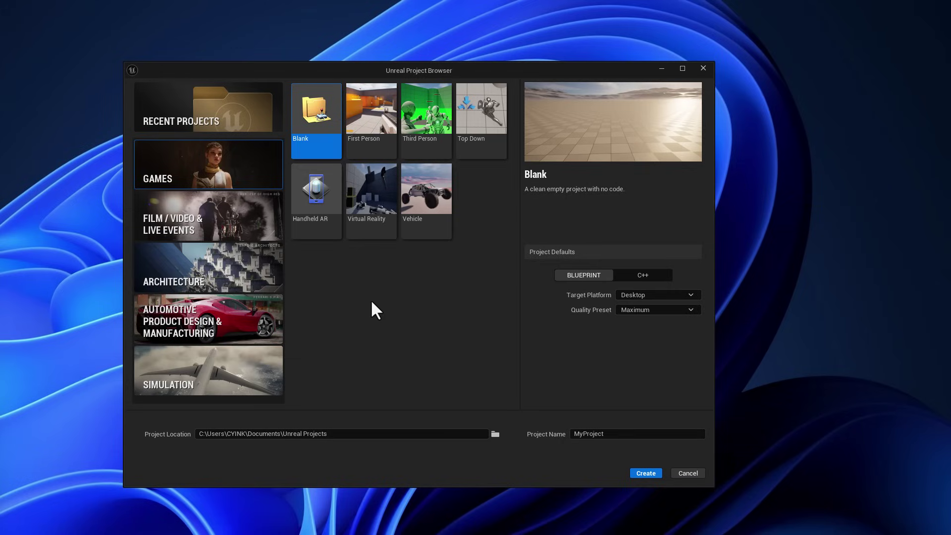
- Create a Blank FILM / VIDEO & LIVE EVENTS project named MHFace
left_click(219, 220)
left_click(631, 434)
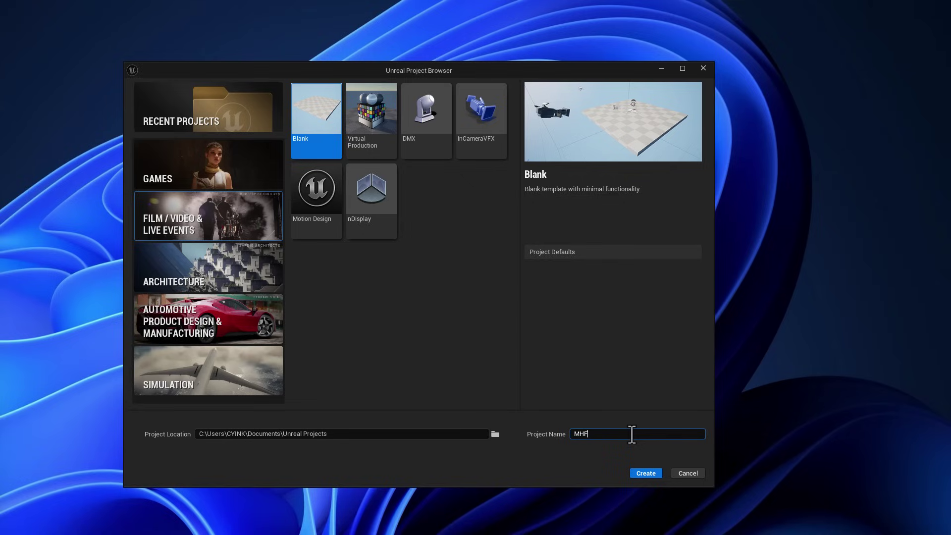
left_click(642, 474)
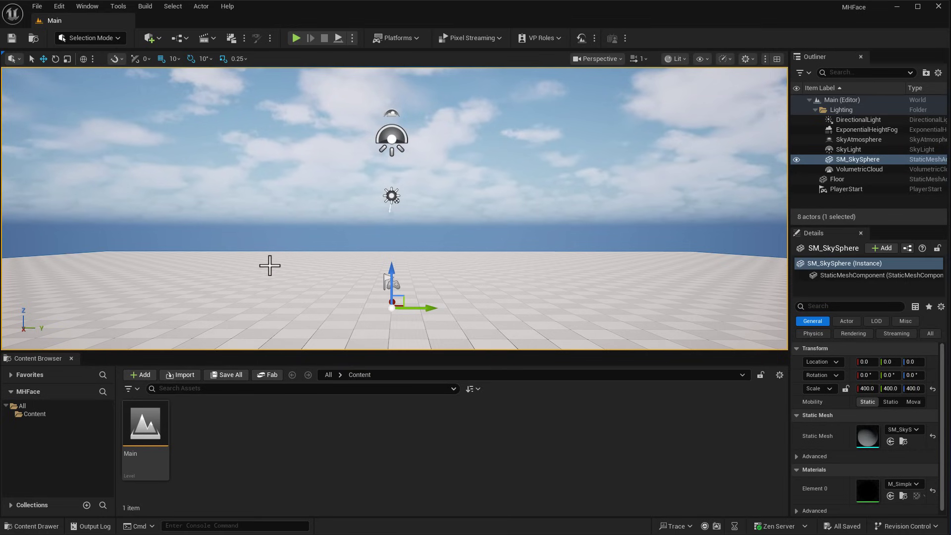
- Open the Plugins window and filter it for 'metahuman'
left_click(60, 6)
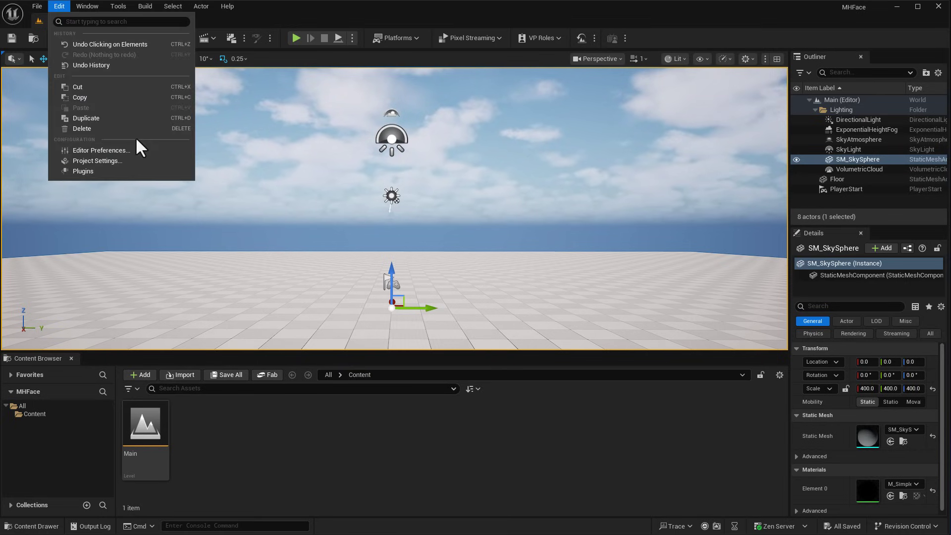
left_click(143, 172)
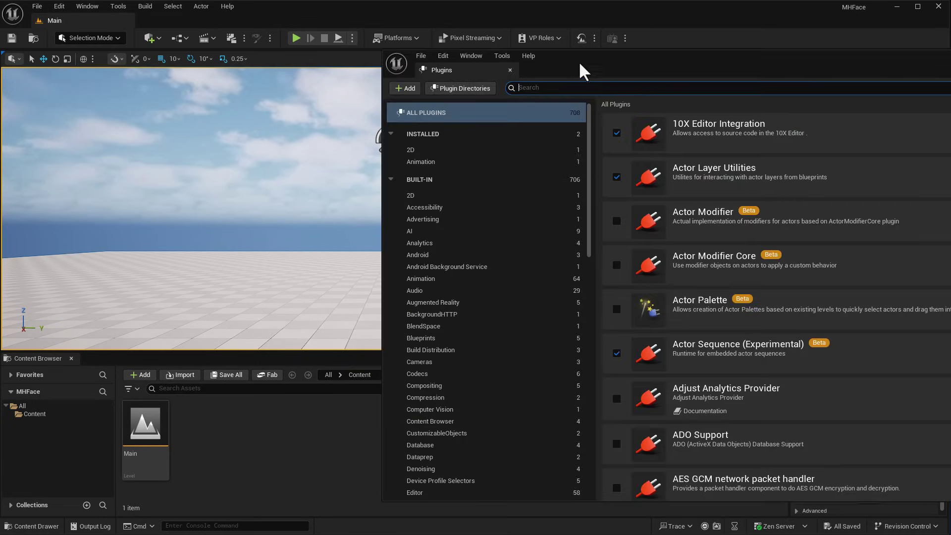
left_click_drag(584, 71, 262, 71)
type("metahum")
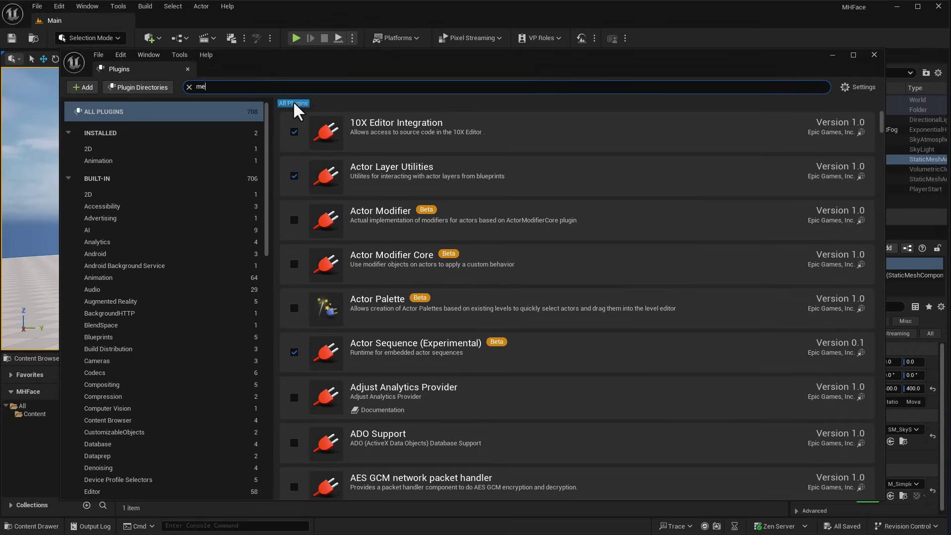
type("an")
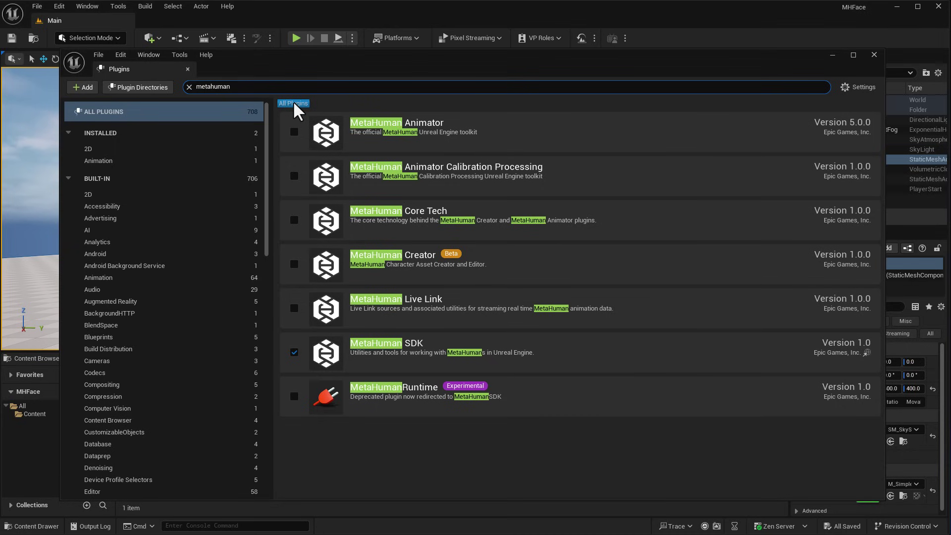
- Enable the MetaHuman Animator, Creator, Runtime and other MetaHuman plugins, then restart the editor
left_click(294, 132)
left_click(294, 264)
left_click(529, 306)
left_click(293, 398)
left_click(490, 305)
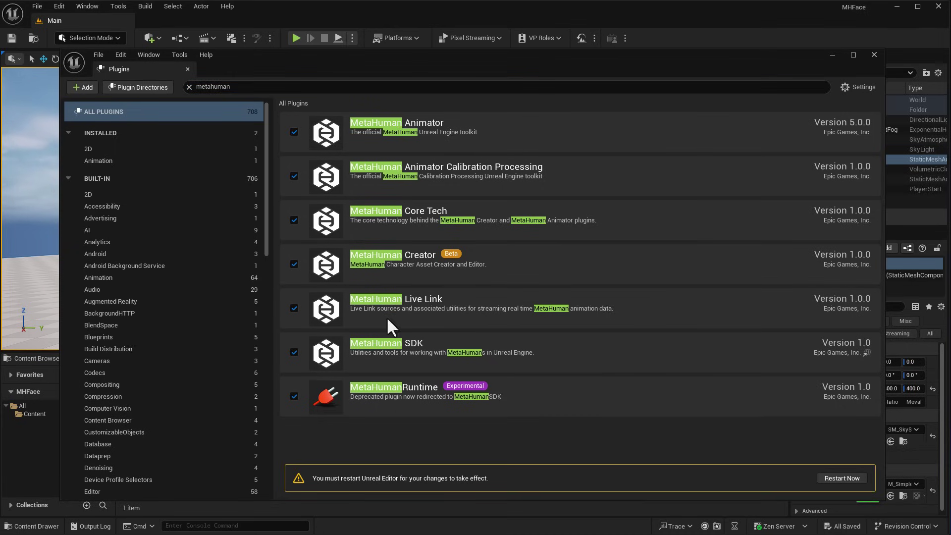
left_click(842, 478)
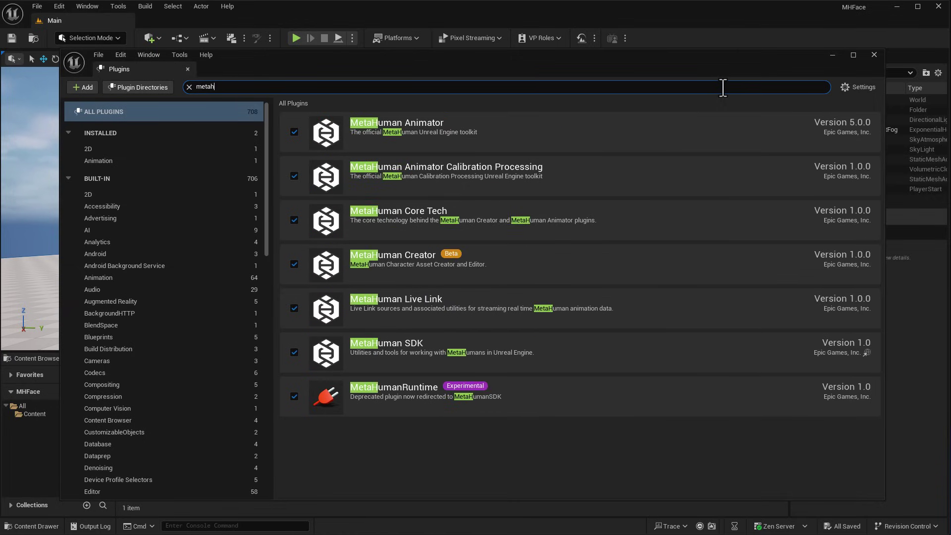
left_click(873, 55)
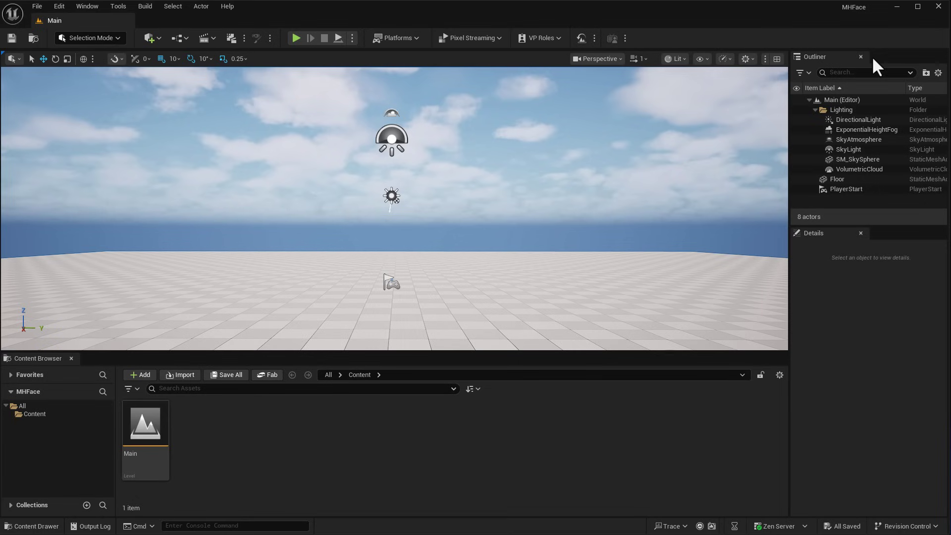
- Create a MetaHuman Character asset named NewMetaHuman in Content and open it
right_click(254, 407)
mouse_move(294, 486)
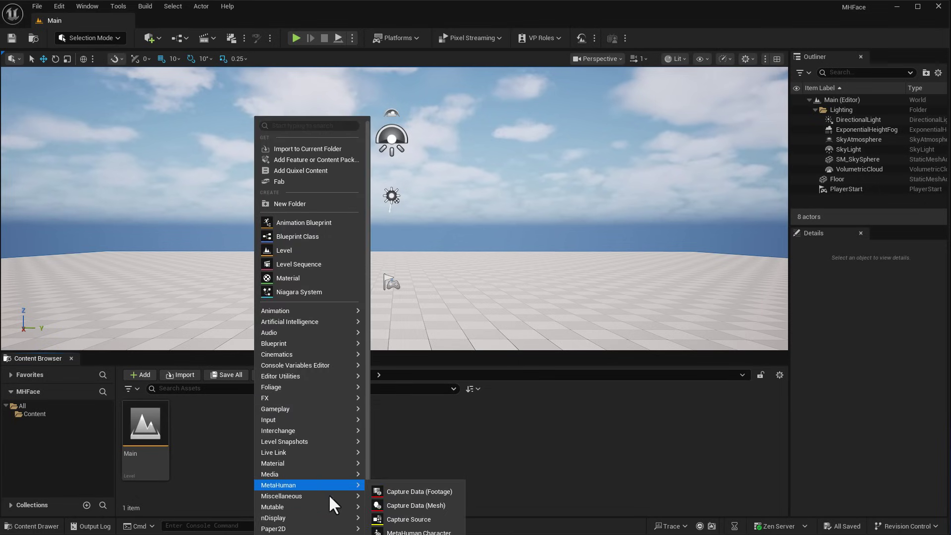
left_click(441, 532)
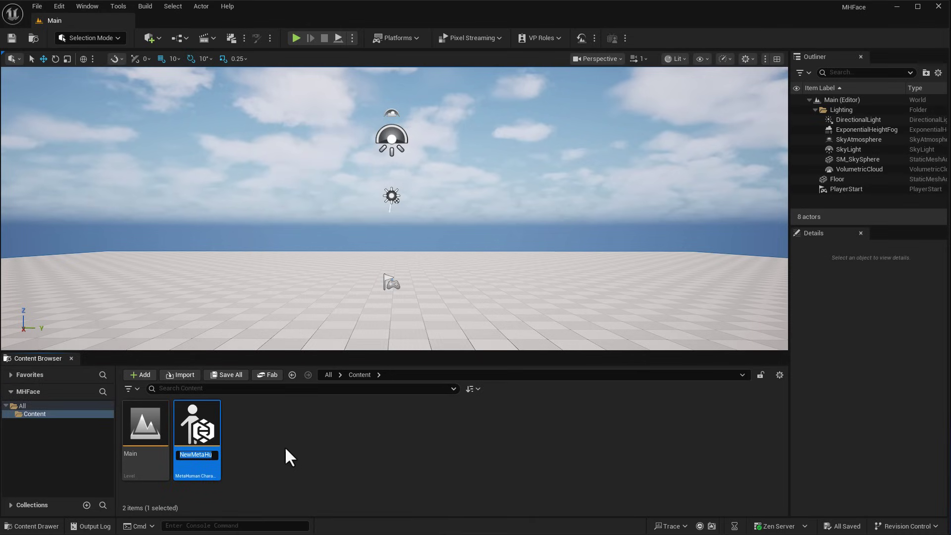
key("Return")
double_click(213, 439)
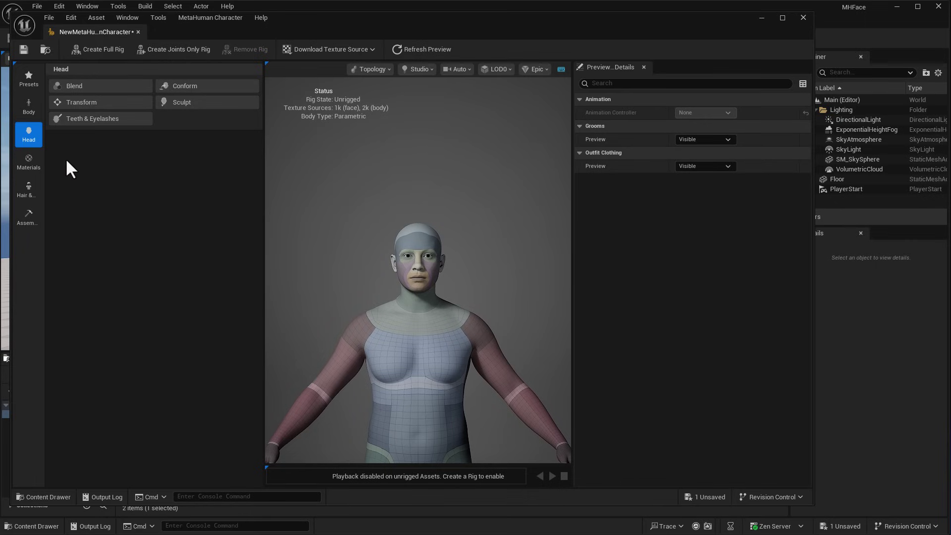
- Blend the body from Aoi, Bruce and Cameron presets, adjusting torso and leg manipulators
left_click(29, 109)
left_click_drag(140, 395, 196, 280)
scroll(158, 414, "down", 1)
left_click_drag(147, 376, 106, 272)
left_click_drag(83, 455, 151, 198)
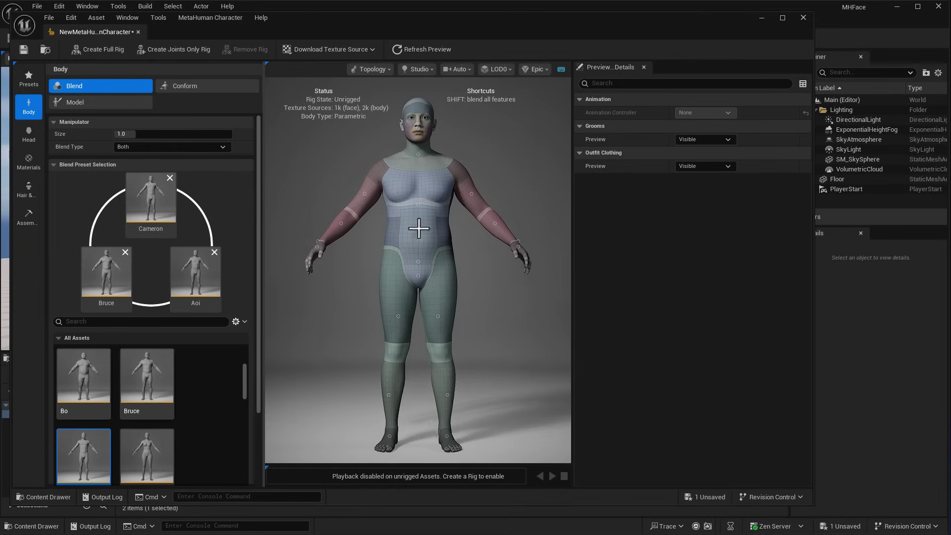
left_click_drag(419, 227, 435, 269)
left_click_drag(441, 313, 436, 285)
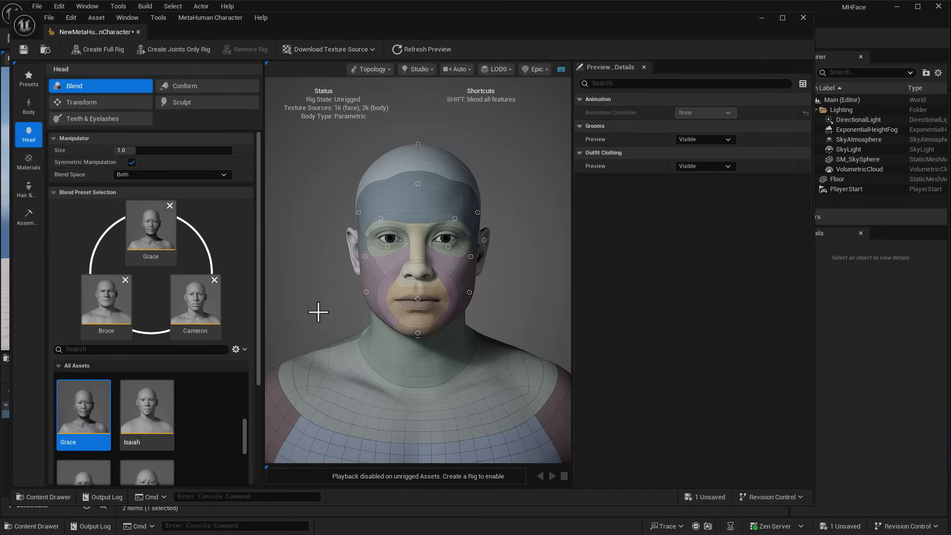
- Inspect the head sculpt markers from three-quarter and front views
key("ctrl")
left_click_drag(323, 372, 477, 303)
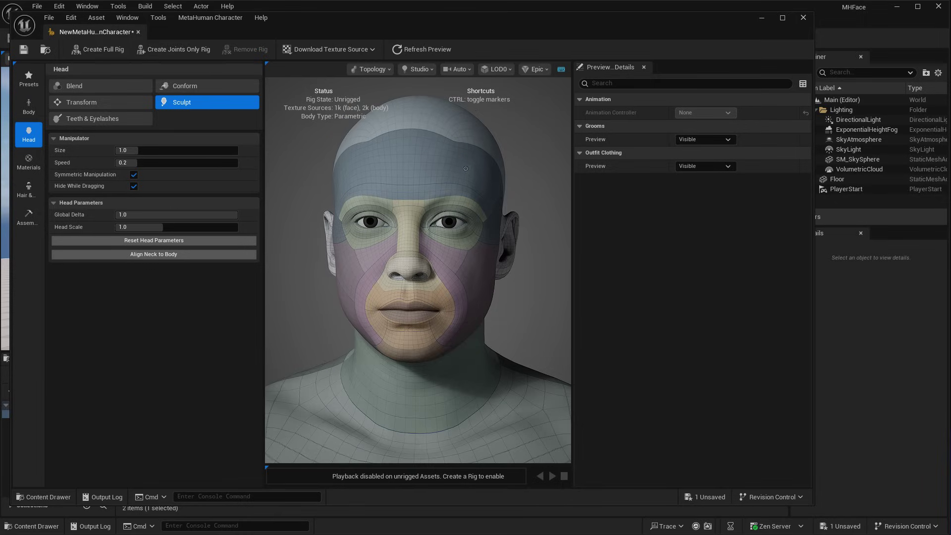
key("ctrl")
left_click_drag(531, 368, 490, 367)
key("ctrl")
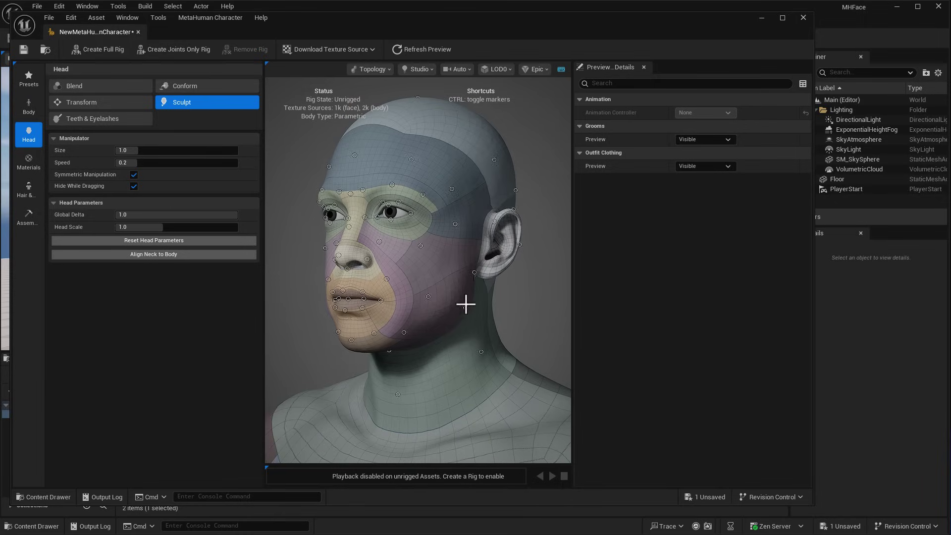
left_click_drag(367, 437, 463, 299)
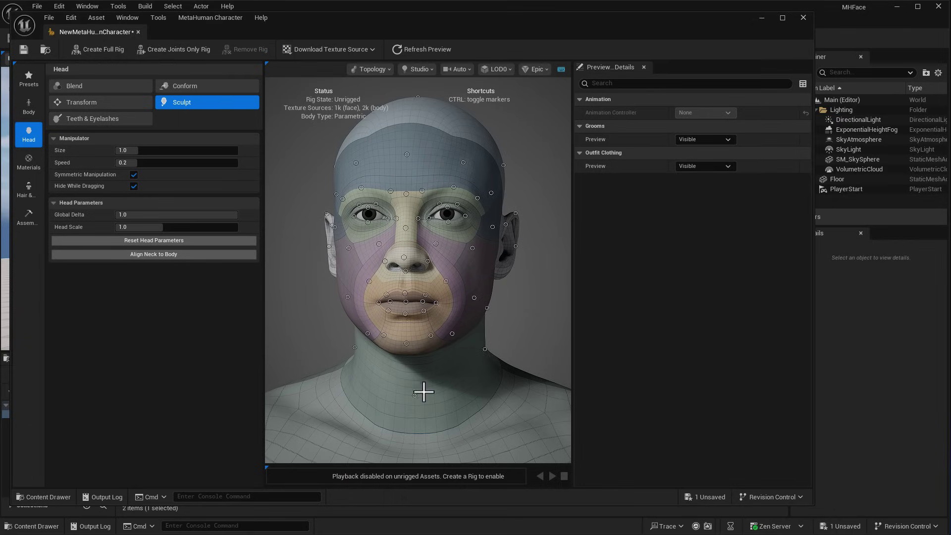
- Darken the MetaHuman's skin tone in the Skin material settings
left_click(186, 86)
left_click(32, 158)
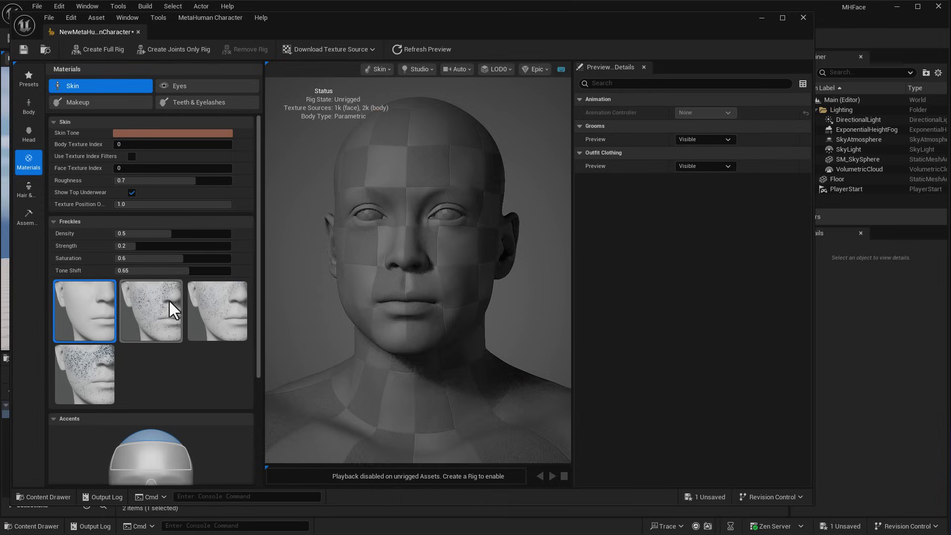
left_click(172, 133)
left_click(340, 182)
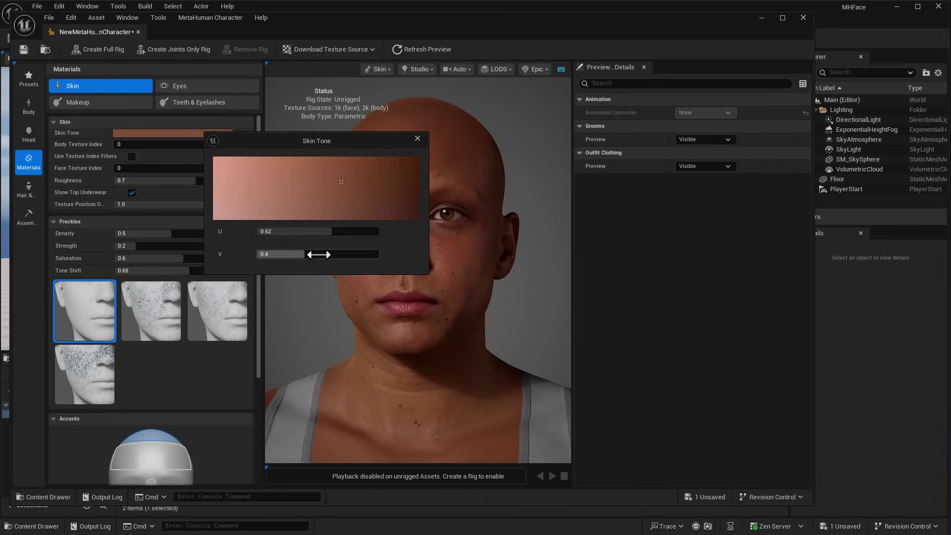
key("Escape")
scroll(153, 350, "down", 5)
scroll(151, 347, "up", 5)
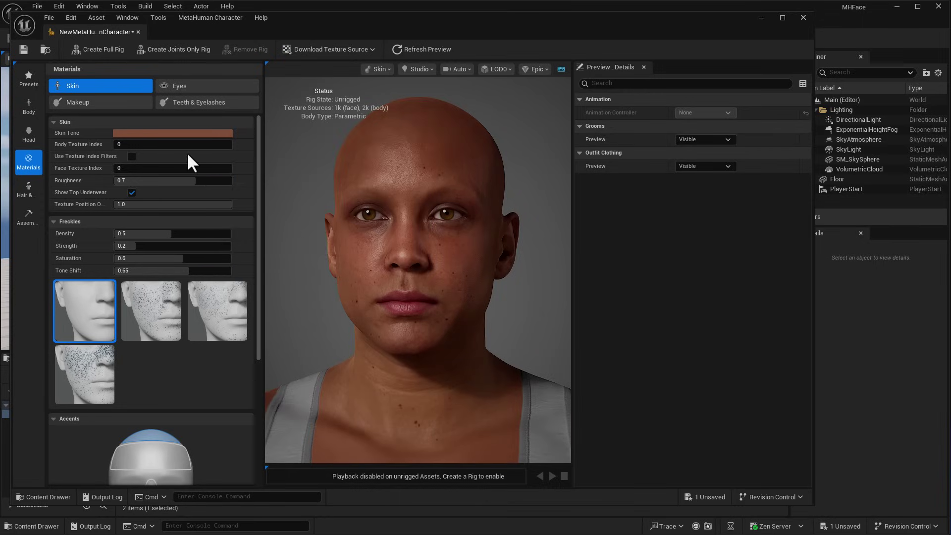
- Apply the second freckles pattern and bring up Hair & Clothing
left_click(177, 133)
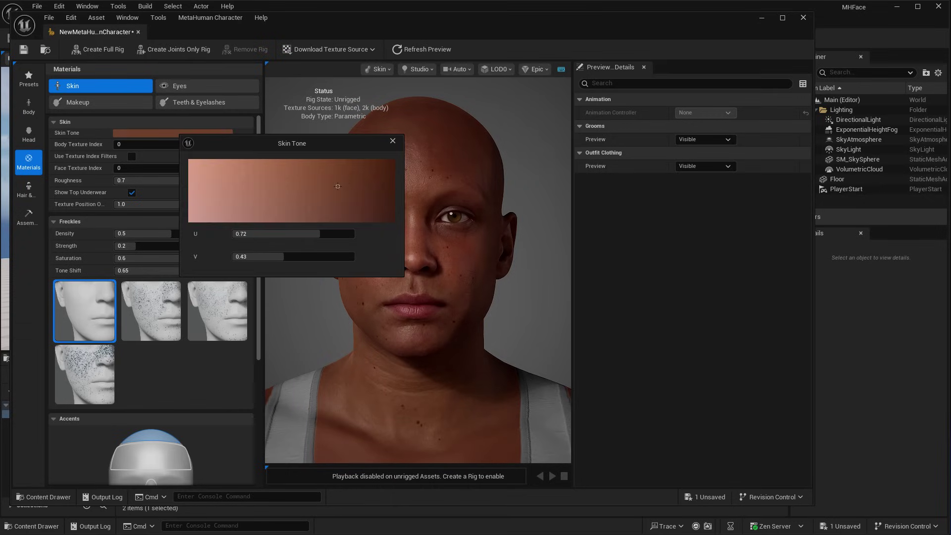
left_click(151, 311)
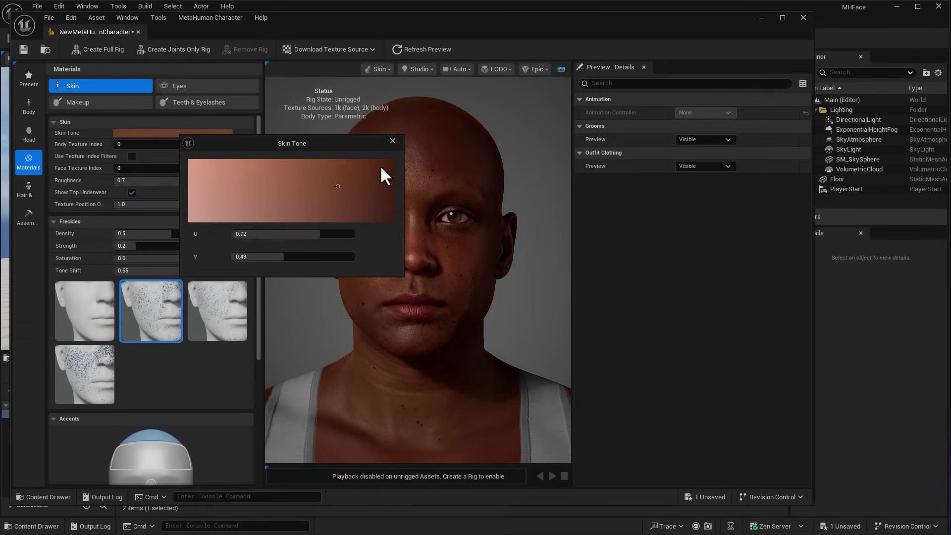
key("Escape")
left_click(28, 189)
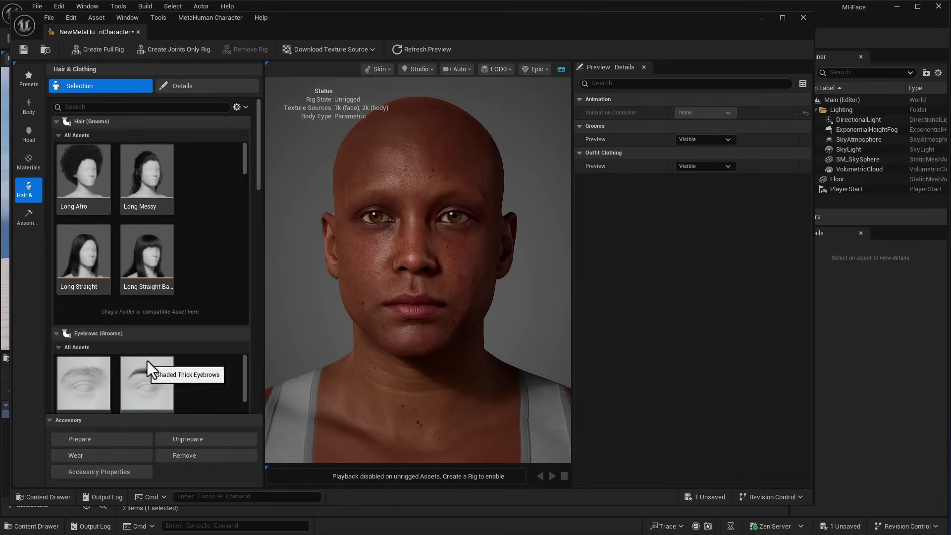
- Choose curly hair, a beard, WI_DefaultGarment outfit and Short Horseshoe mustache
left_click_drag(245, 165, 248, 325)
left_click(147, 248)
scroll(147, 223, "down", 5)
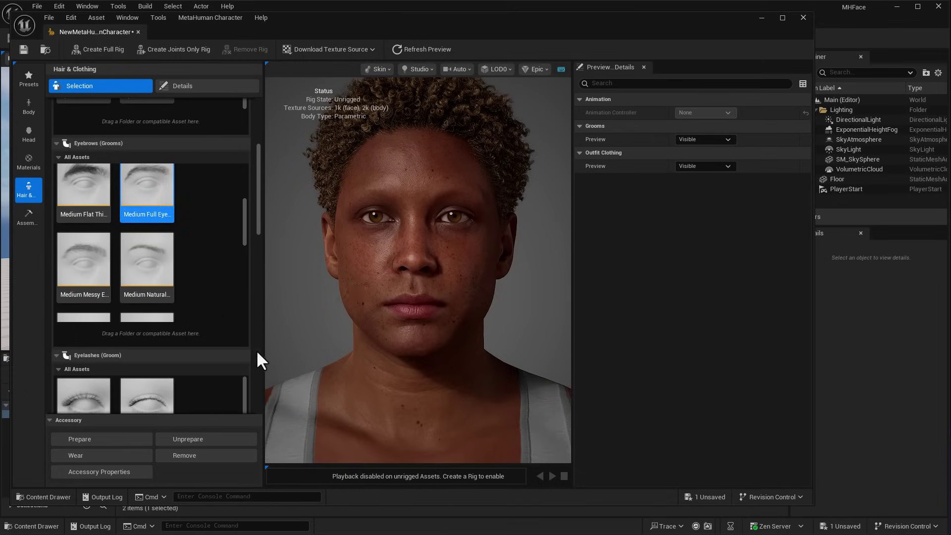
scroll(257, 350, "down", 3)
scroll(248, 326, "down", 10)
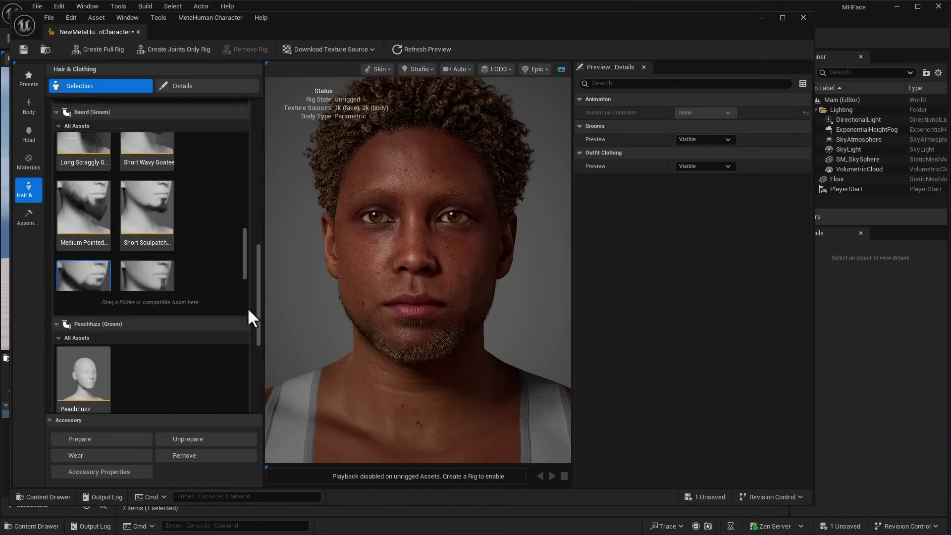
left_click(94, 348)
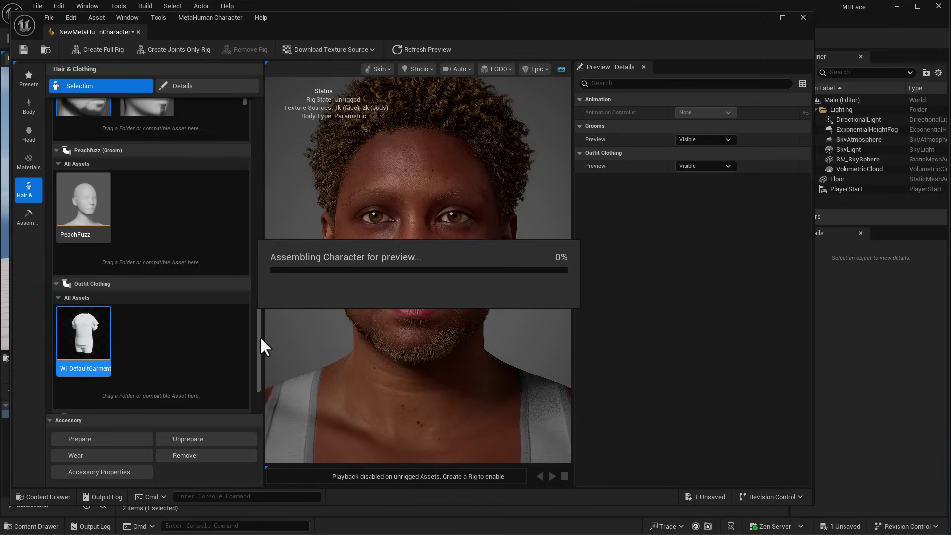
scroll(259, 336, "up", 5)
scroll(259, 336, "up", 8)
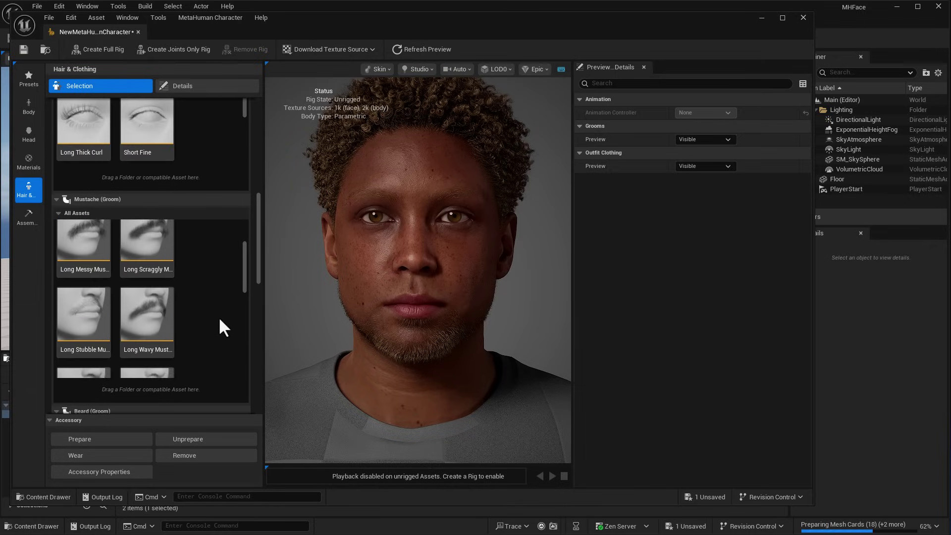
left_click(81, 278)
scroll(238, 352, "down", 3)
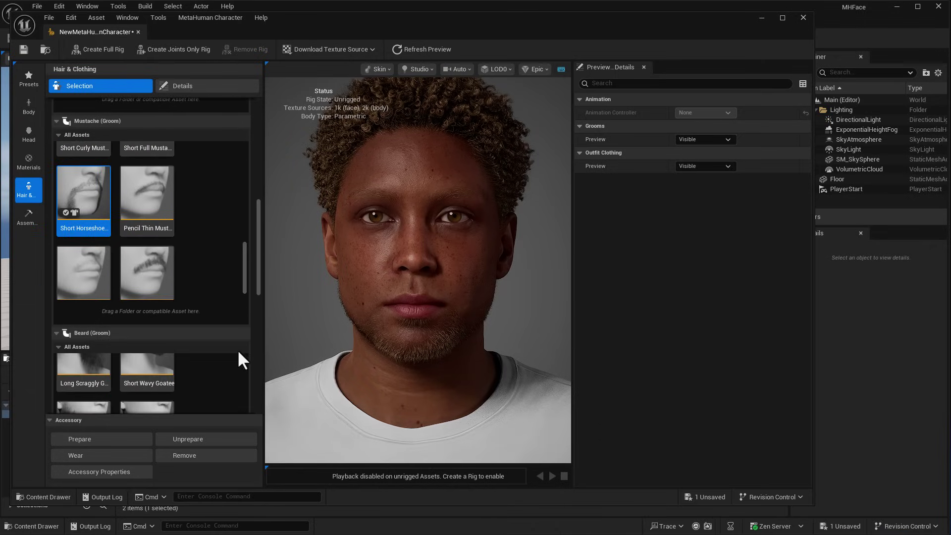
left_click_drag(356, 359, 381, 360)
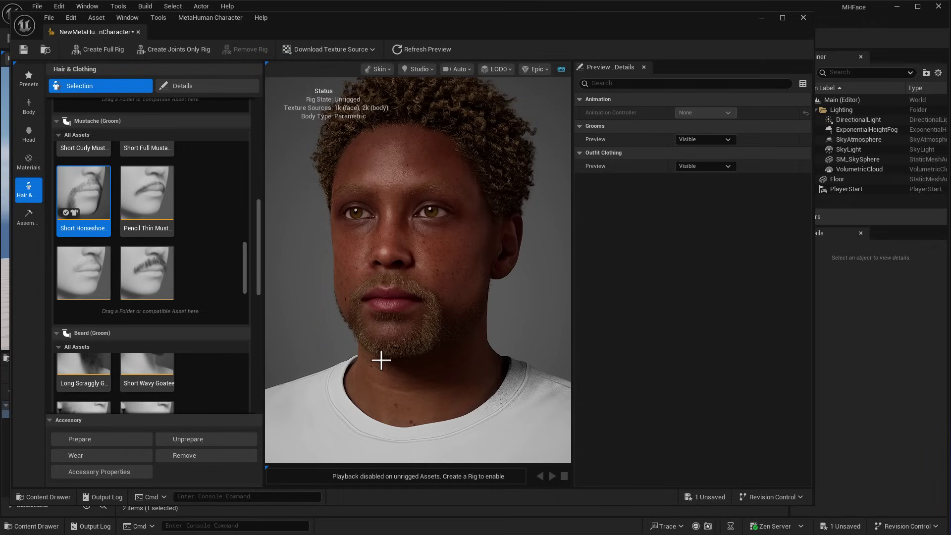
- Run Create Full Rig from the Assembly tab to auto-rig joints and blend shapes
left_click(24, 219)
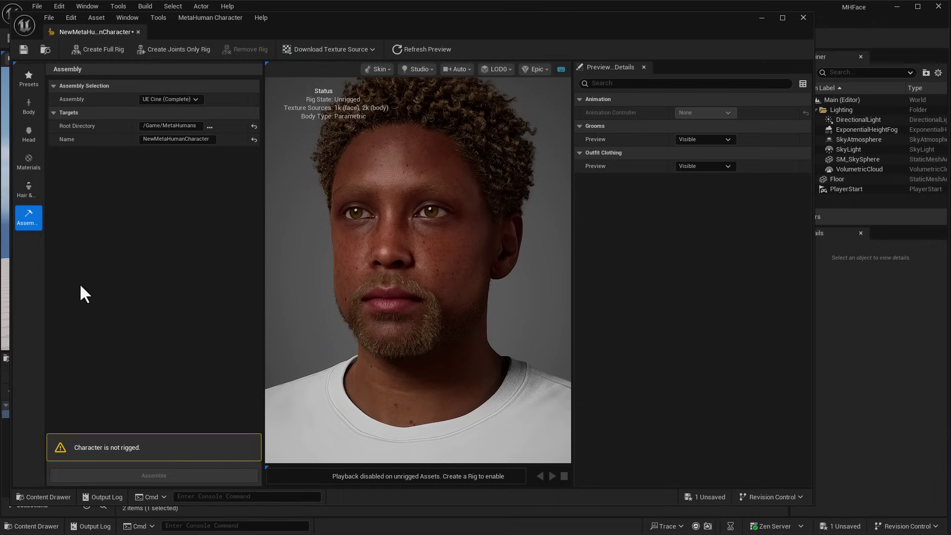
left_click(90, 50)
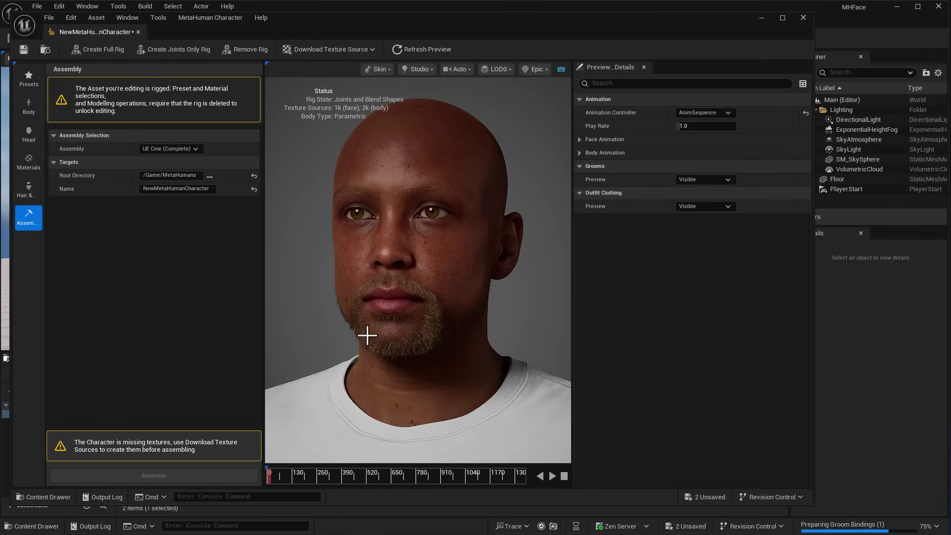
- Download the 2k resolution source textures for the MetaHuman character
left_click_drag(345, 332, 302, 332)
left_click(349, 49)
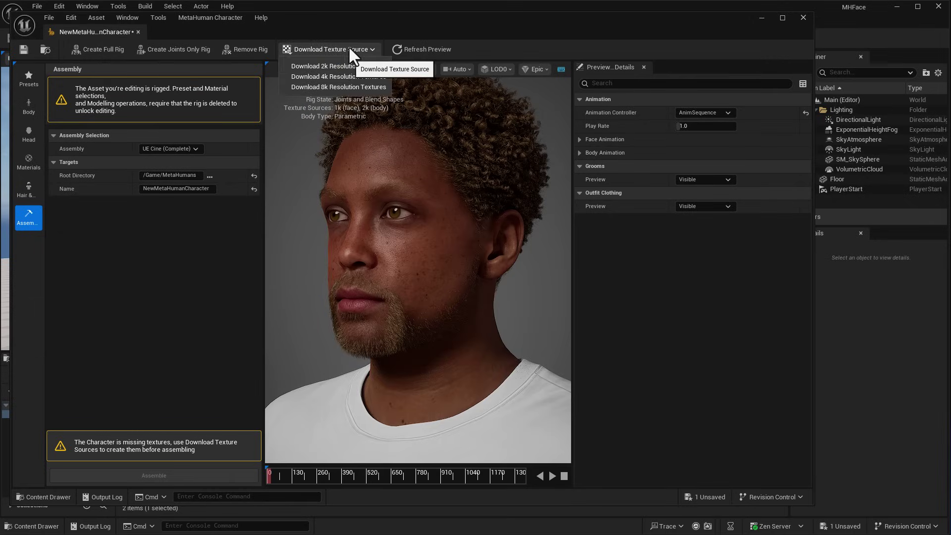
left_click(349, 67)
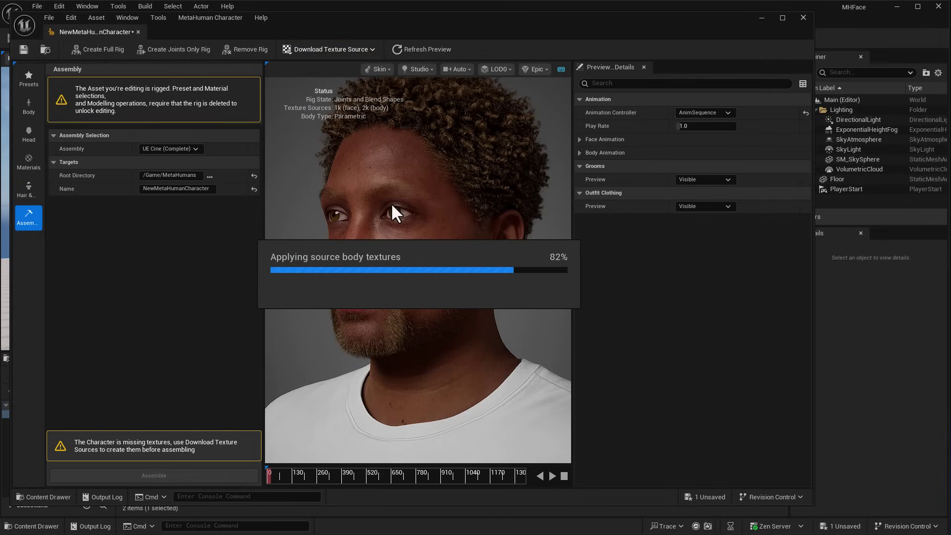
- Export the face and body skeletal meshes, save the character, and close the editor
left_click(210, 18)
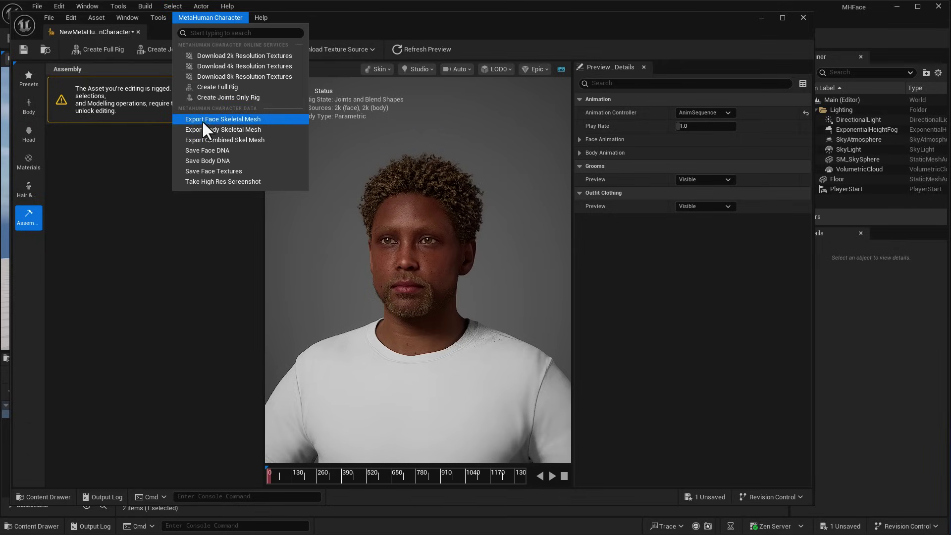
left_click(203, 121)
left_click(210, 17)
left_click(234, 129)
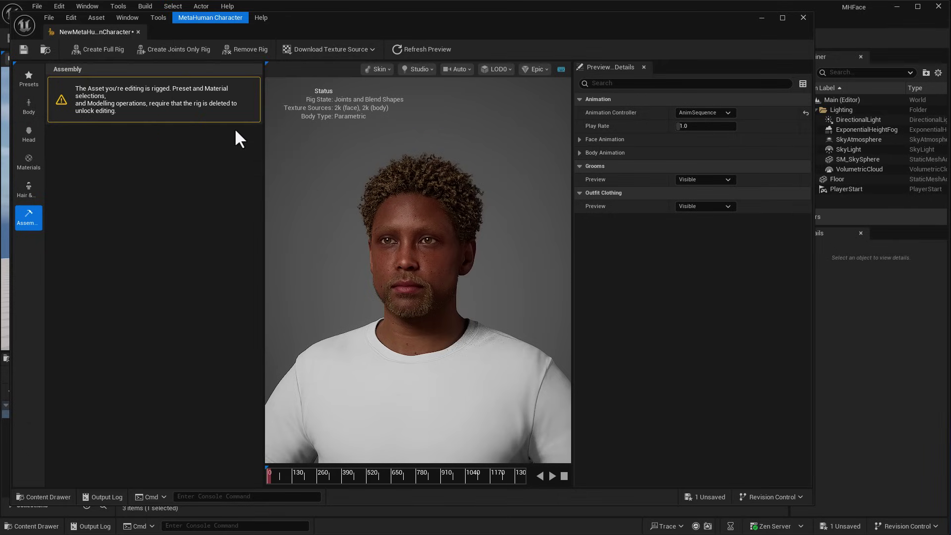
left_click(25, 48)
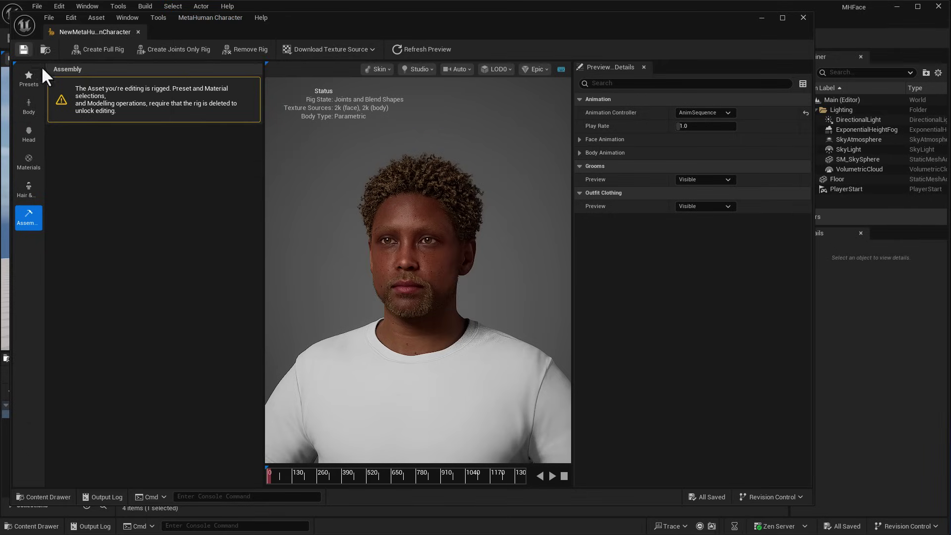
left_click(803, 18)
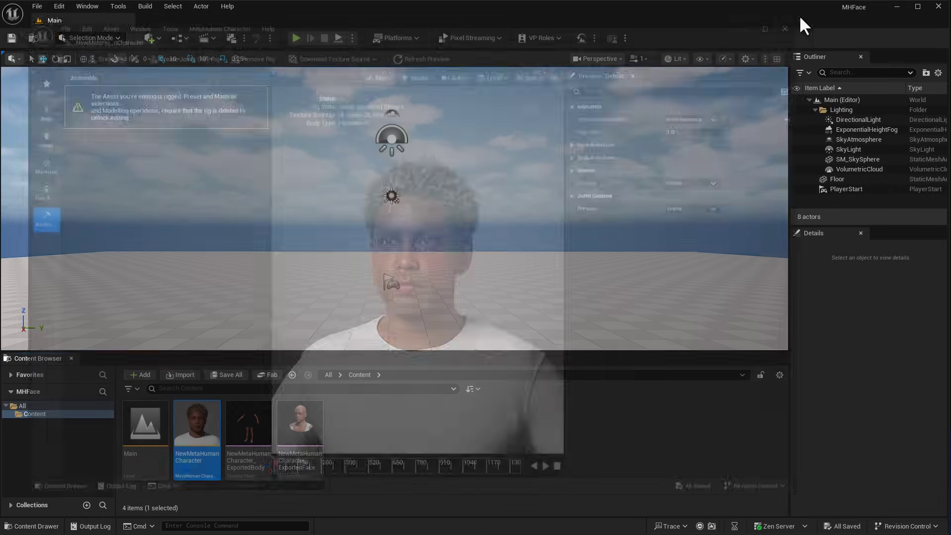
- Run Assemble on NewMetaHumanCharacter from its Assembly tab
left_click(441, 464)
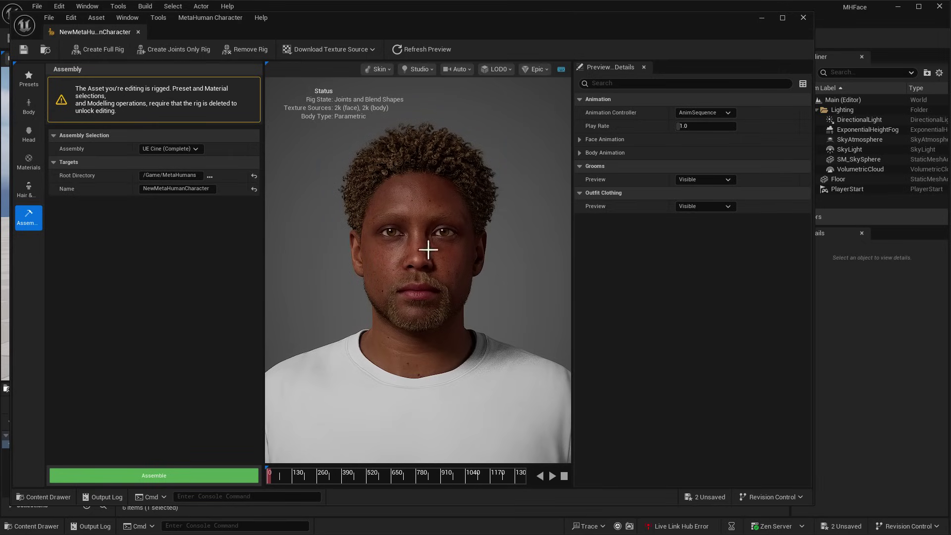
left_click(153, 475)
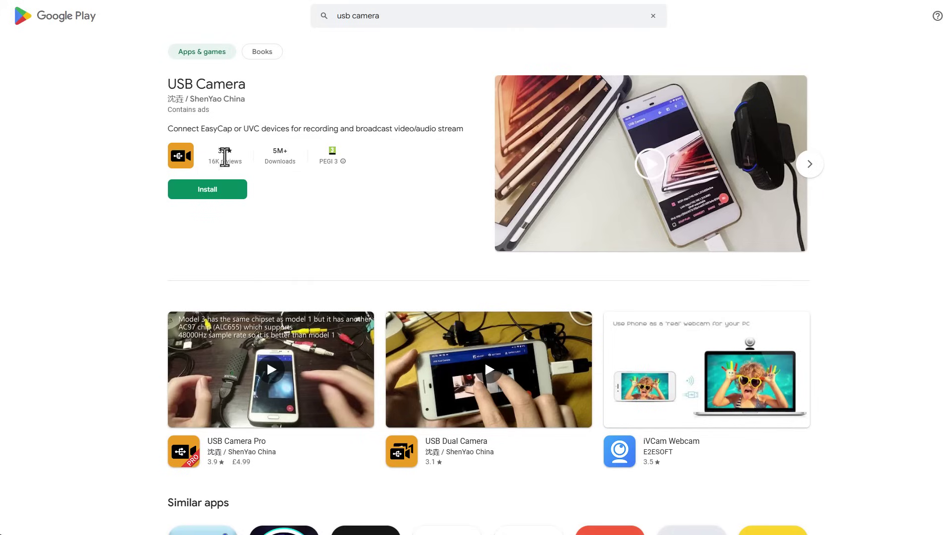
- Open the USB Camera app's details page and scroll through its listing
left_click(213, 87)
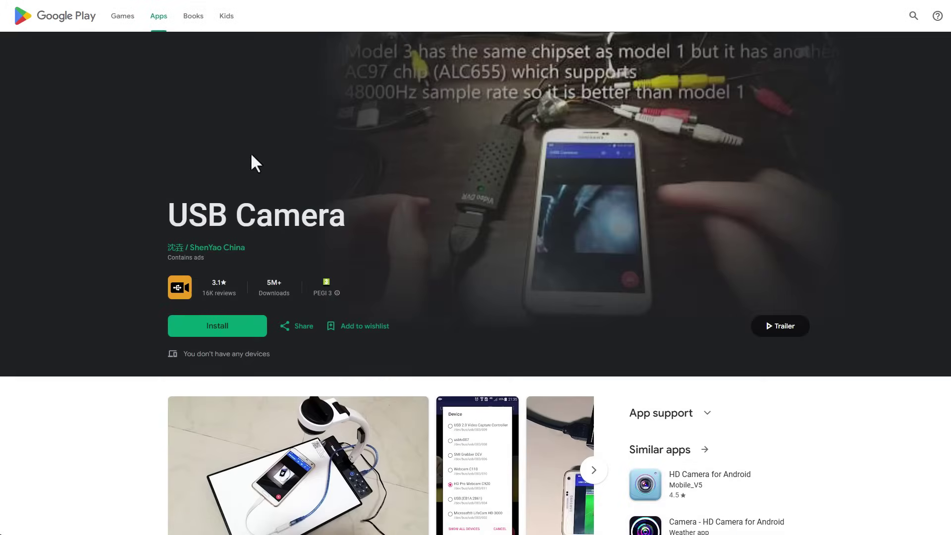
scroll(251, 156, "down", 3)
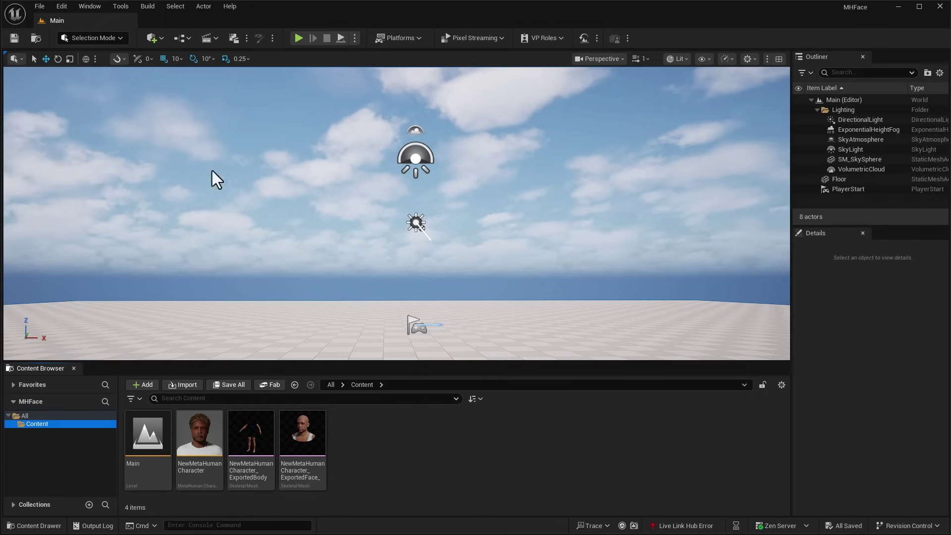
- Launch Live Link Hub from the Tools menu's Virtual Production section
left_click(122, 7)
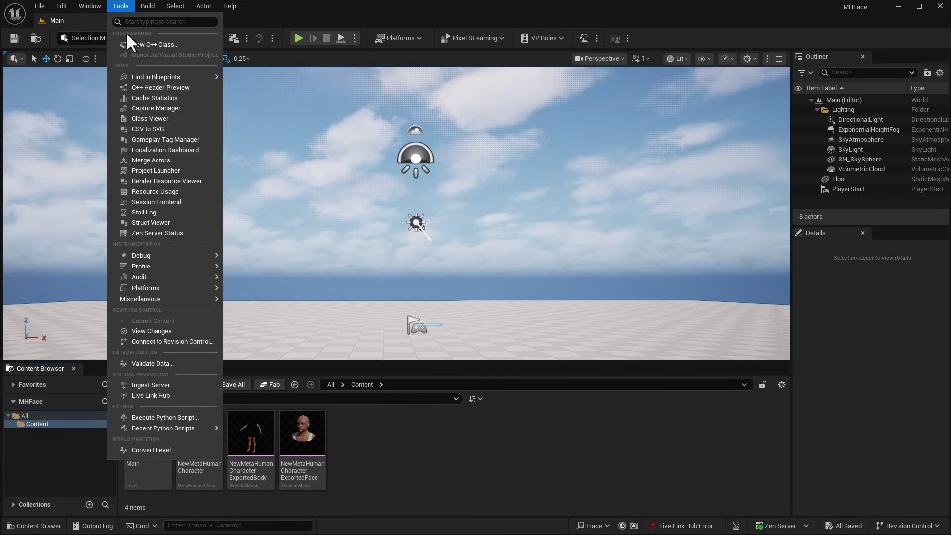
left_click(162, 395)
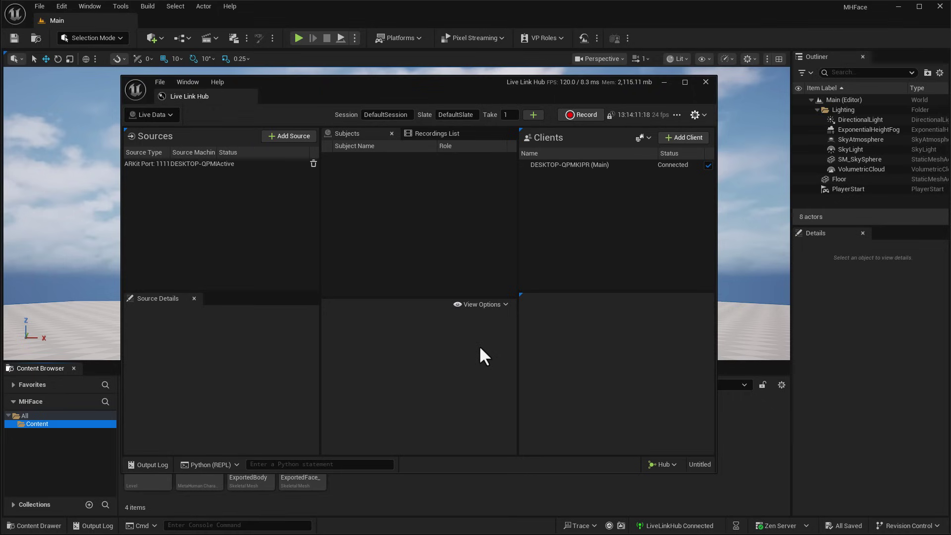
- Switch Live Link Hub to the Capture Manager layout and add a Mono Video Ingest device
left_click(159, 115)
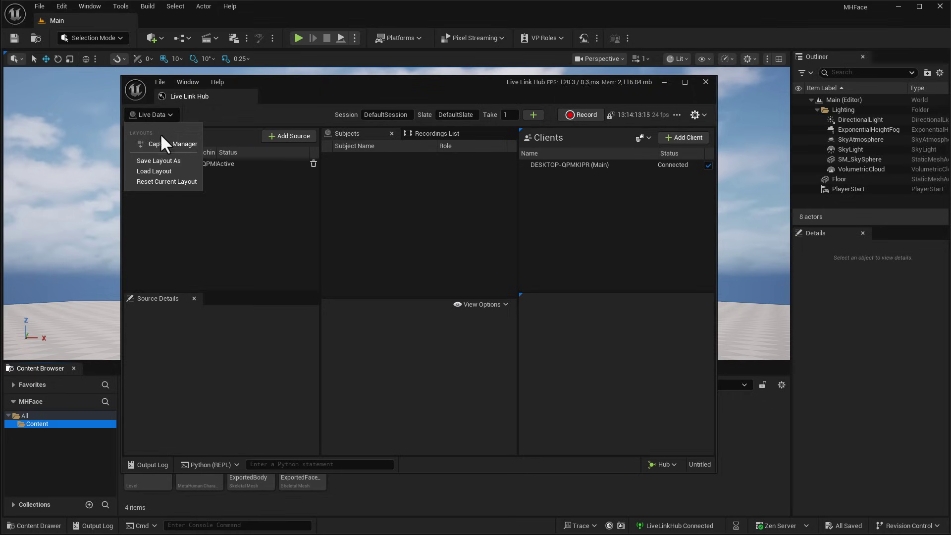
left_click(169, 144)
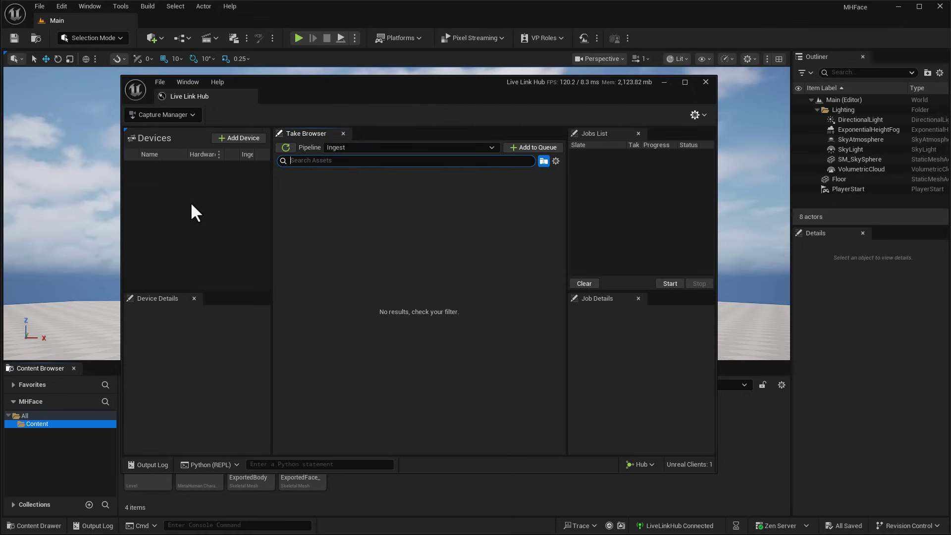
left_click(241, 139)
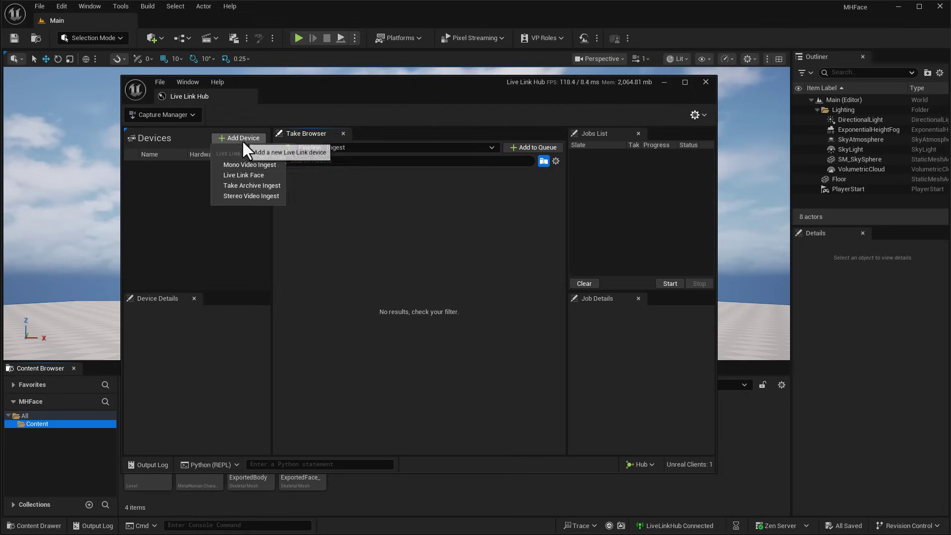
left_click(257, 164)
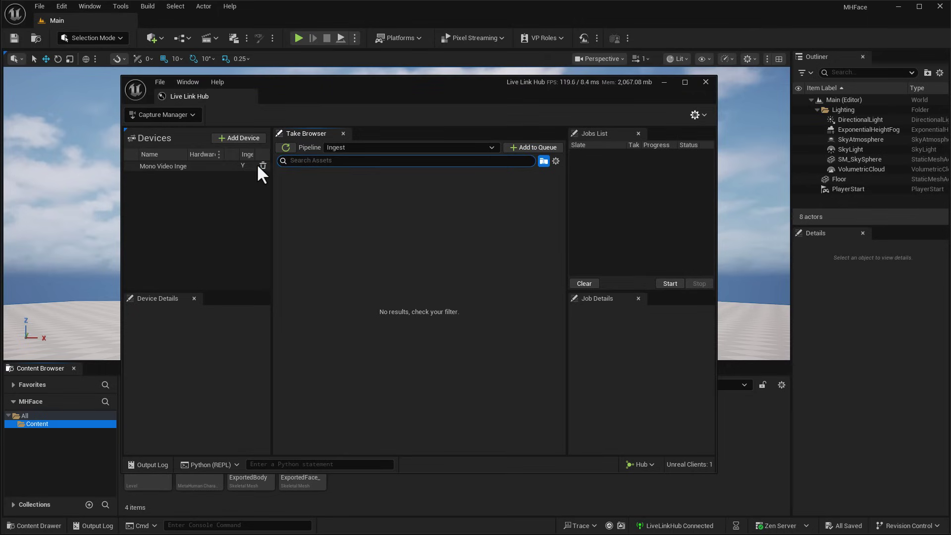
left_click(198, 165)
- Set the take directory, queue and ingest Clip-001_1, then close the hub
left_click(246, 361)
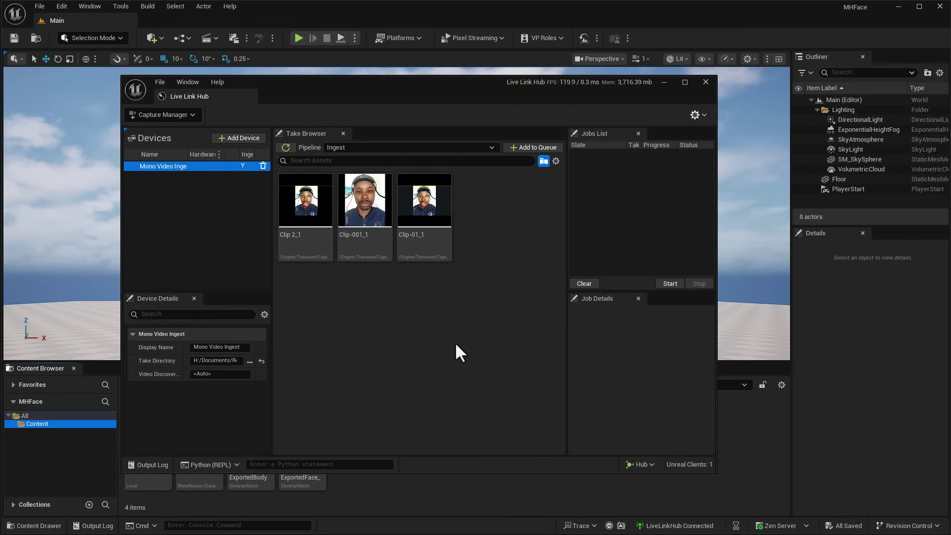
left_click(365, 203)
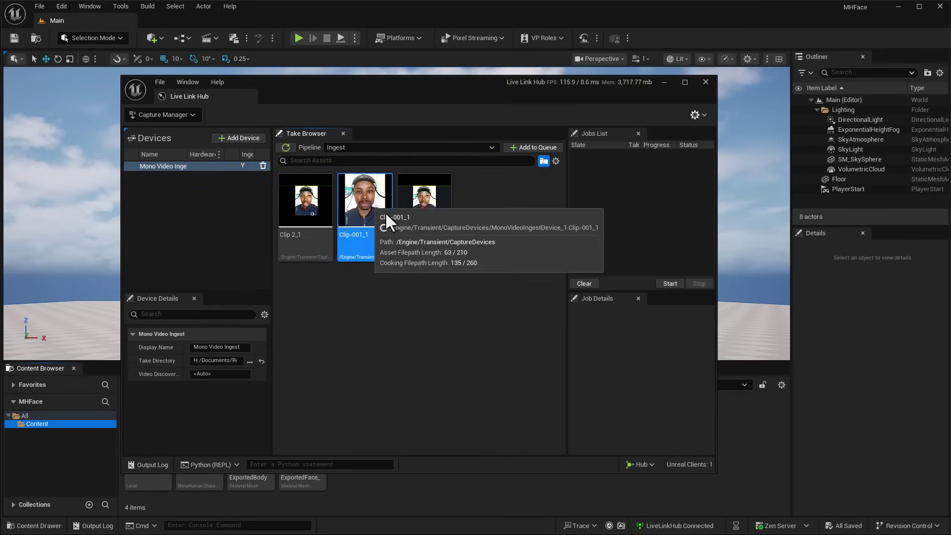
left_click(532, 147)
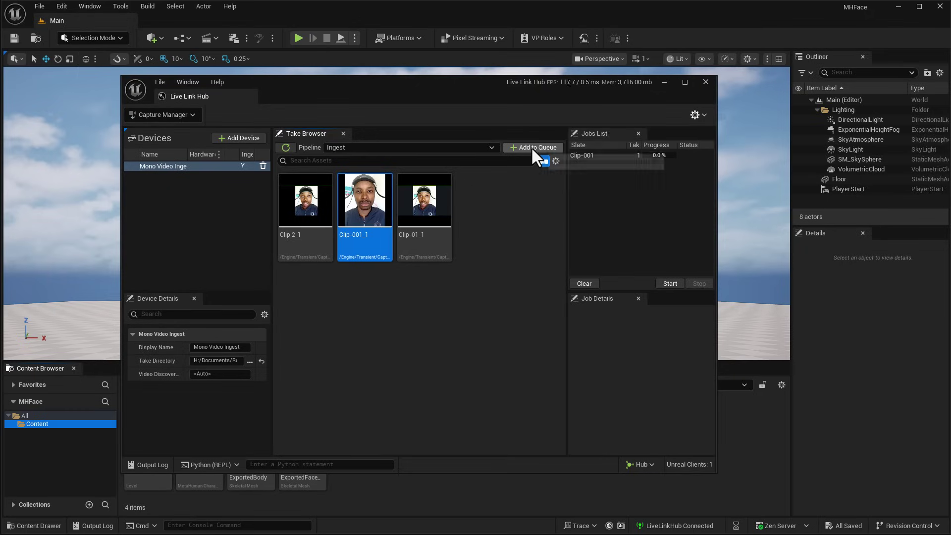
left_click(602, 155)
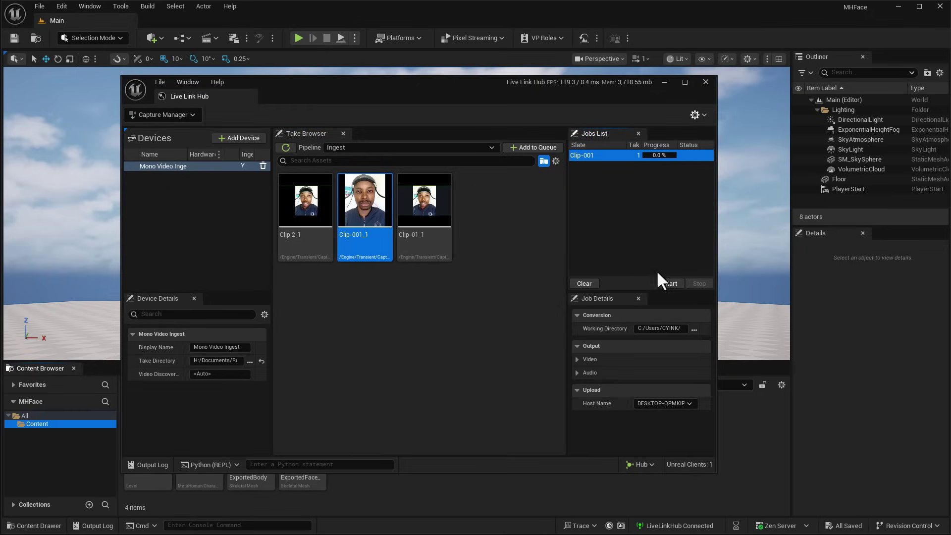
left_click(668, 282)
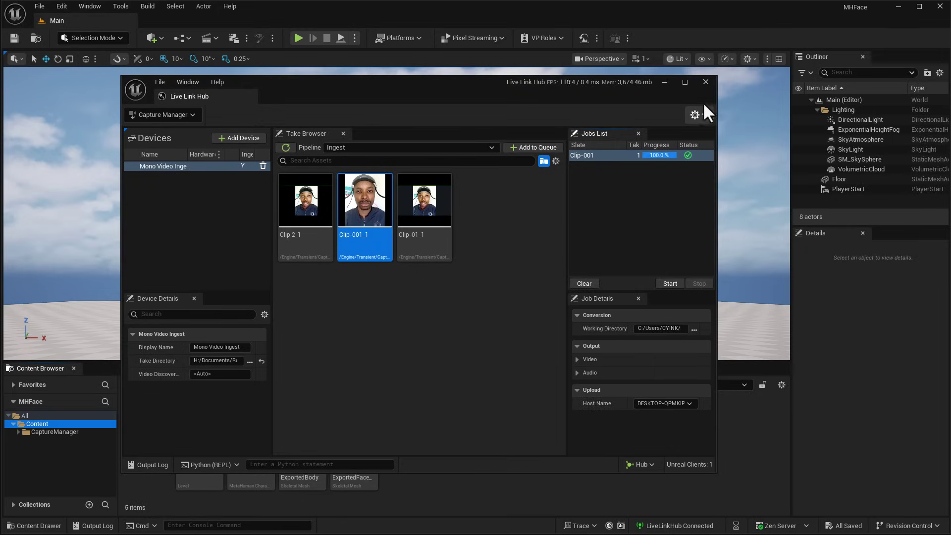
left_click(703, 83)
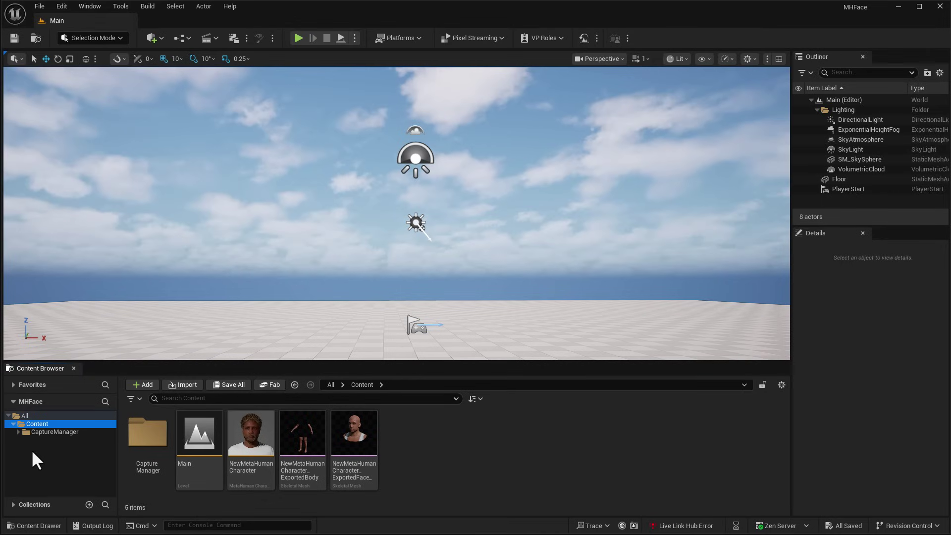
- Create a new folder named Motions in Content
left_click(49, 432)
left_click(52, 424)
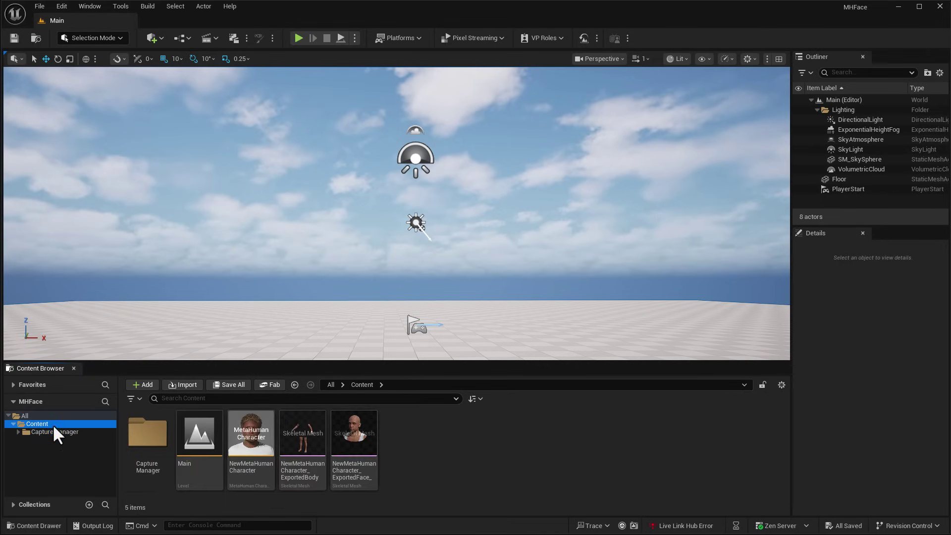
right_click(396, 446)
left_click(450, 31)
type("Motions")
key("Return")
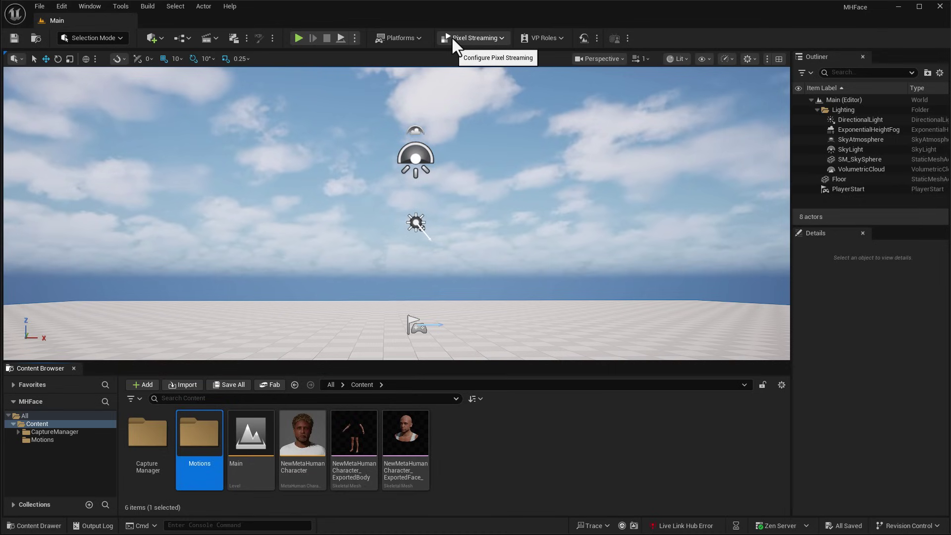
- Add a new MetaHuman Performance asset inside Motions and open it
double_click(203, 443)
right_click(195, 454)
left_click(169, 449)
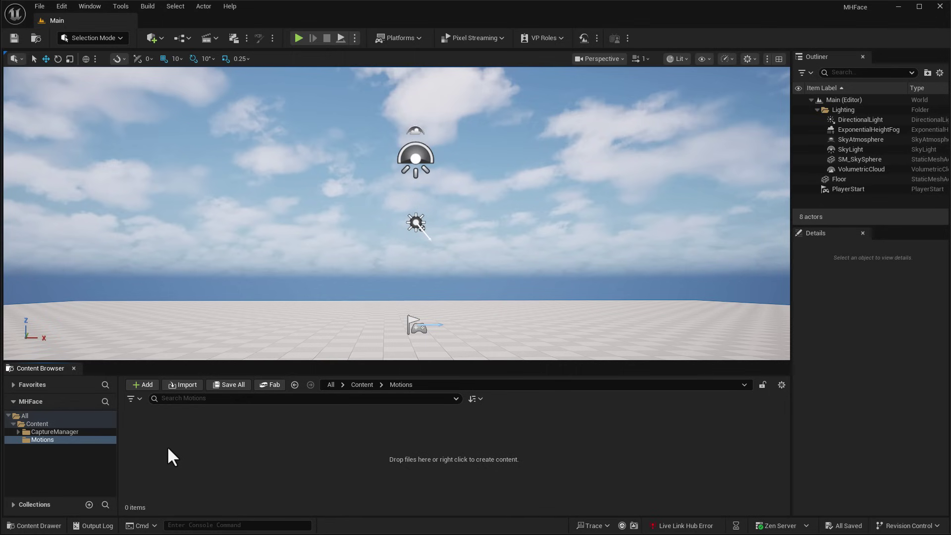
right_click(166, 442)
mouse_move(197, 309)
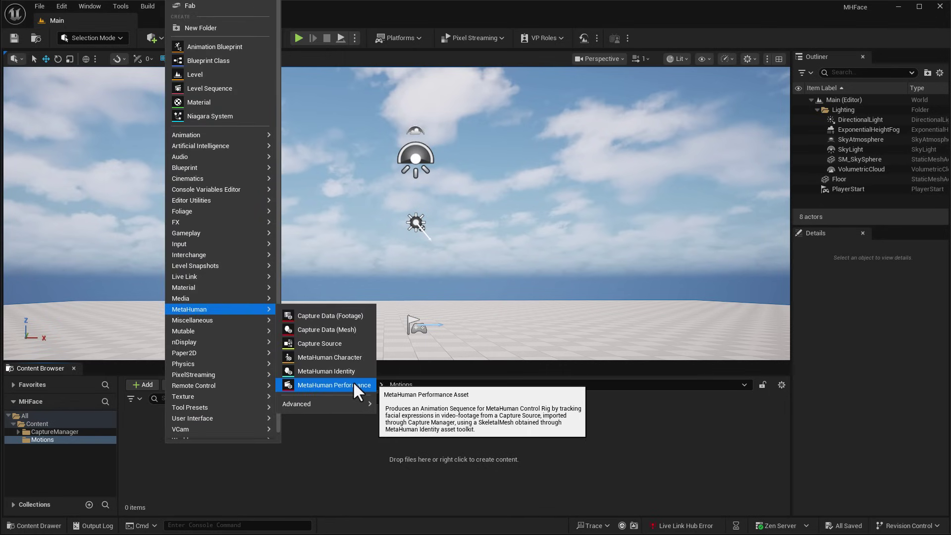
left_click(335, 383)
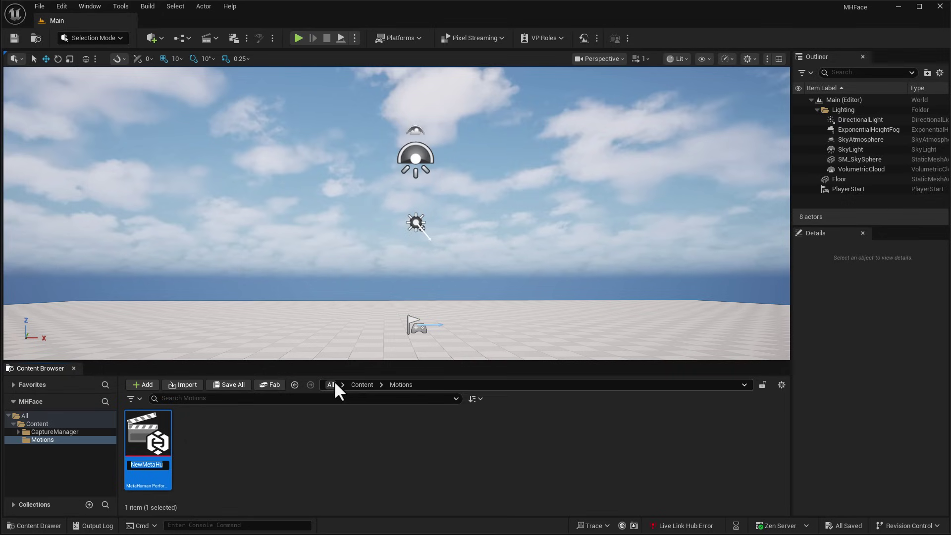
double_click(157, 432)
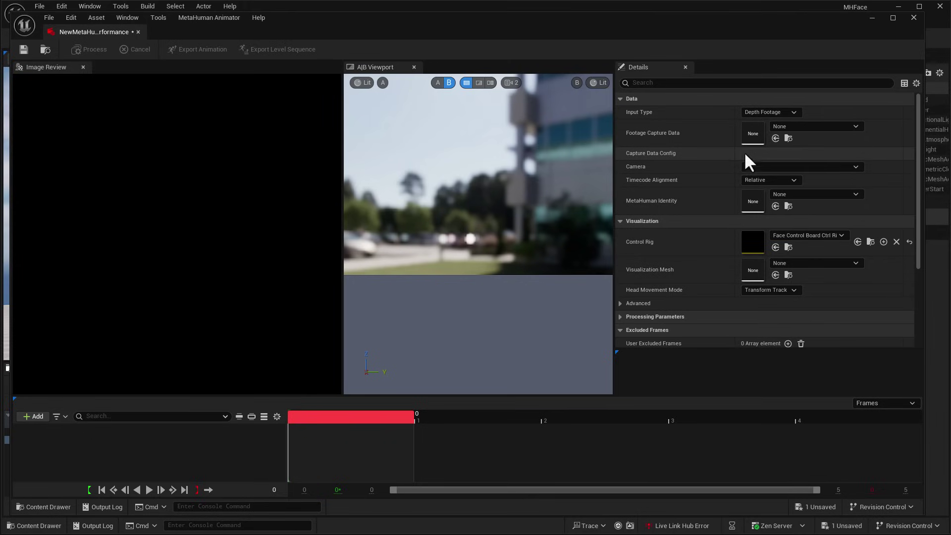
- Set the input type to Monocular Footage with CD_Clip-001_1 as footage capture data
left_click(794, 112)
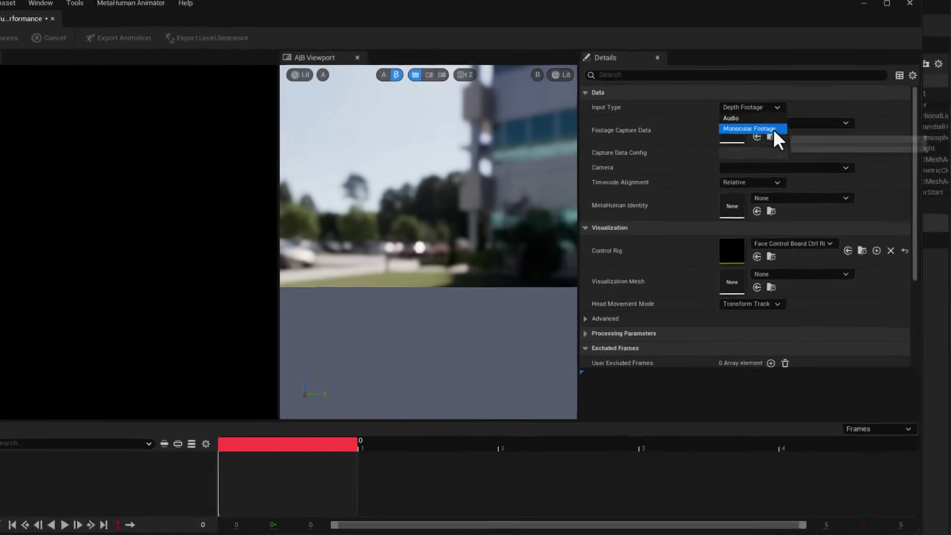
left_click(768, 132)
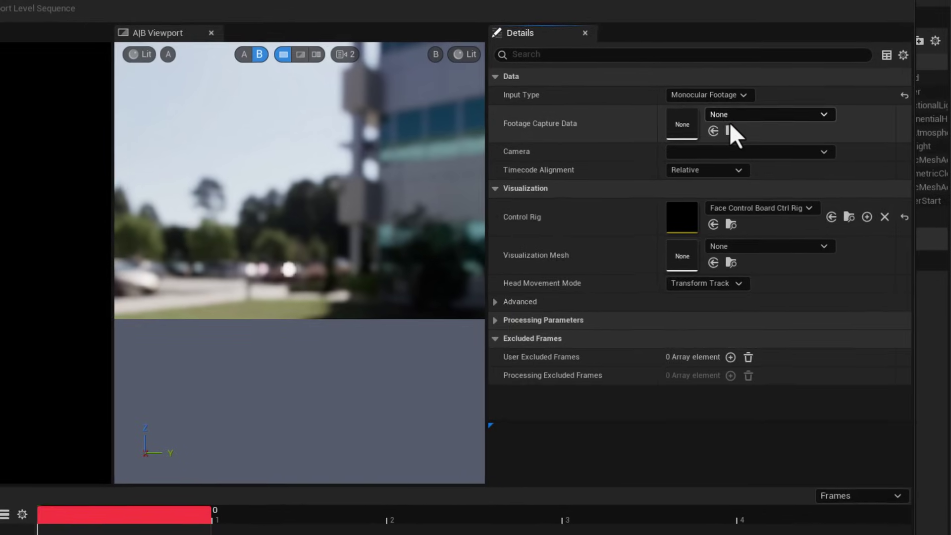
left_click(748, 115)
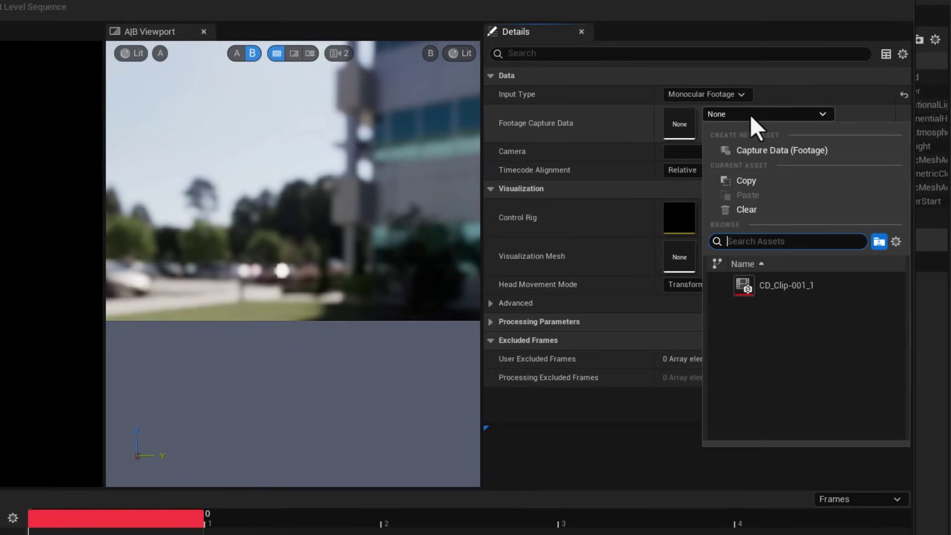
left_click(781, 292)
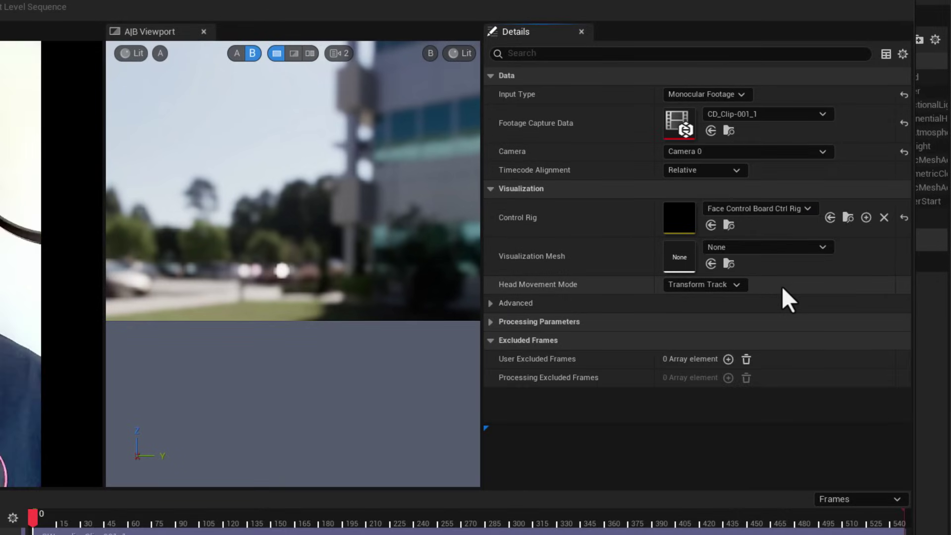
- Use the exported face as visualization mesh, accept the audio clock, disable head movement, and process
left_click(785, 248)
left_click(800, 418)
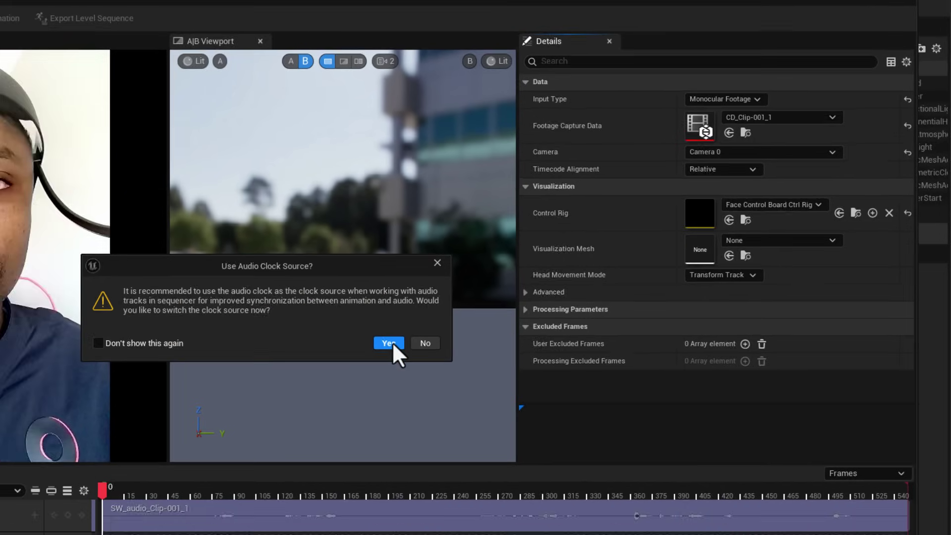
left_click(345, 358)
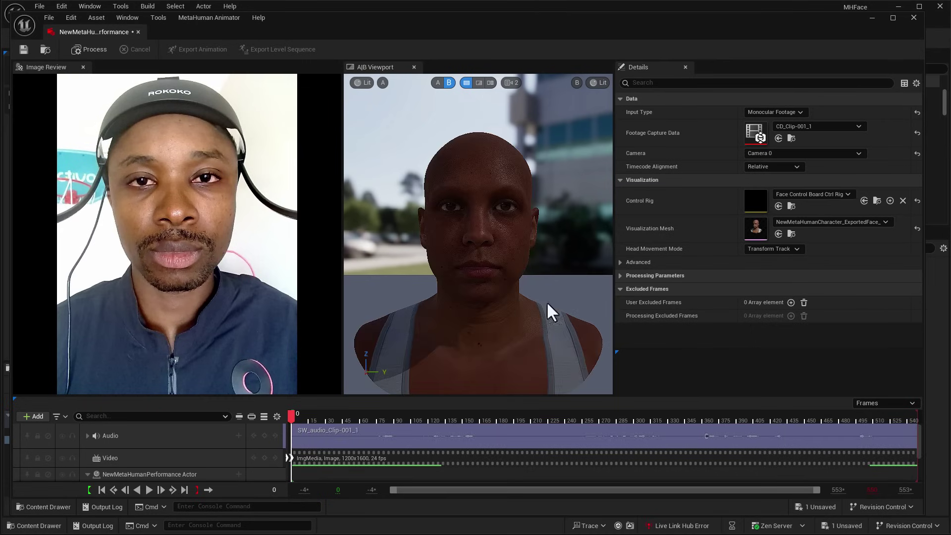
left_click(797, 249)
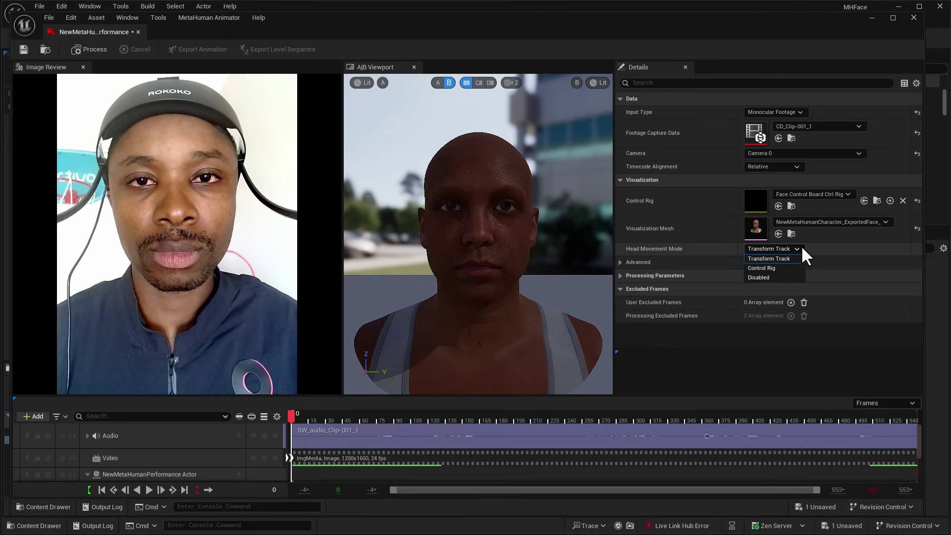
left_click(776, 278)
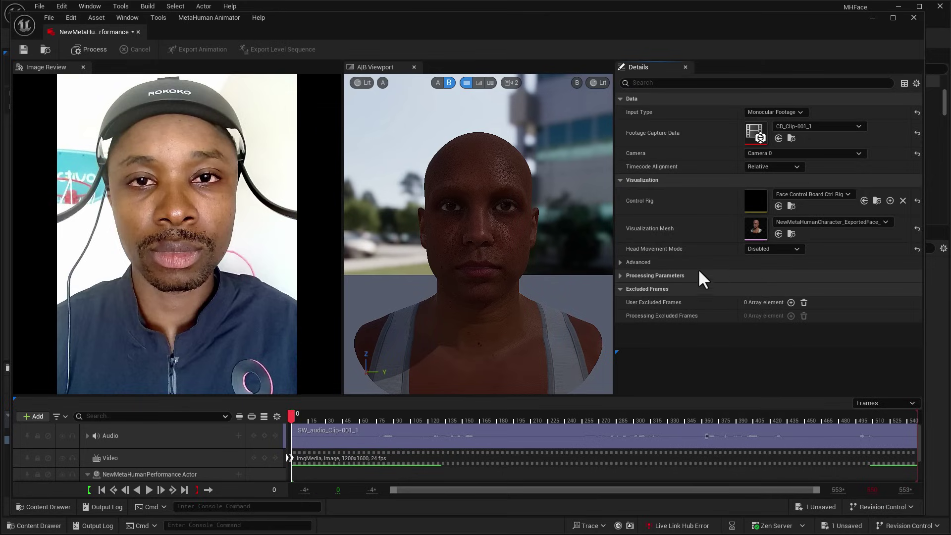
left_click(86, 47)
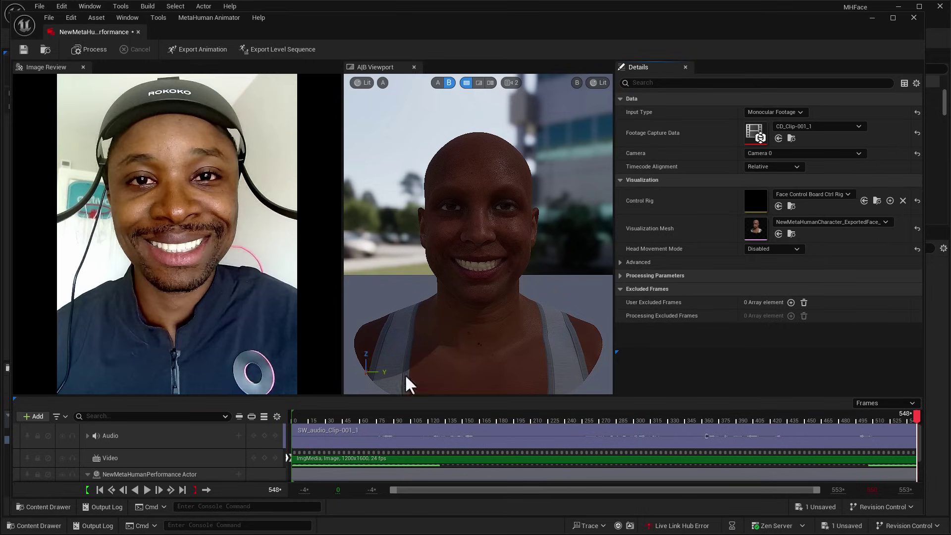
- Play the tracked animation from the first frame, orbit the head, then save the performance
left_click(99, 489)
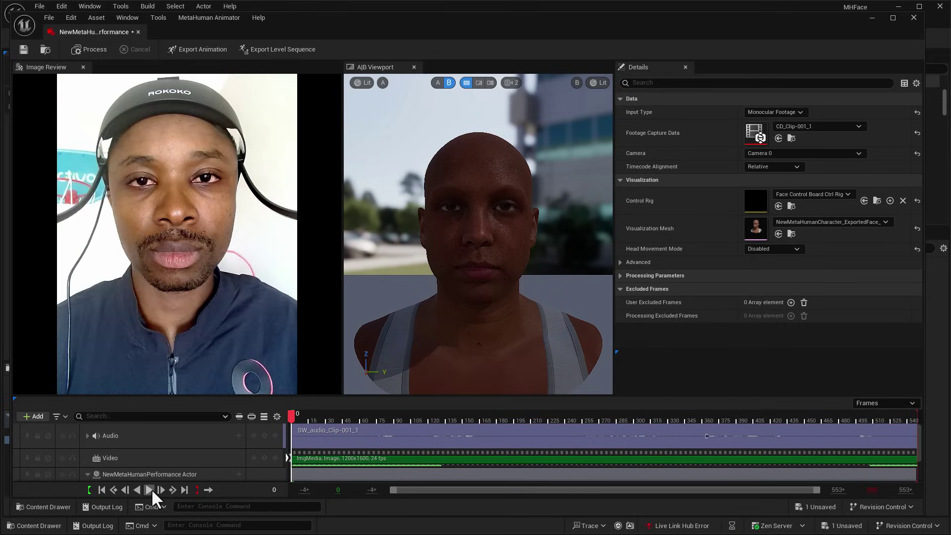
left_click(149, 489)
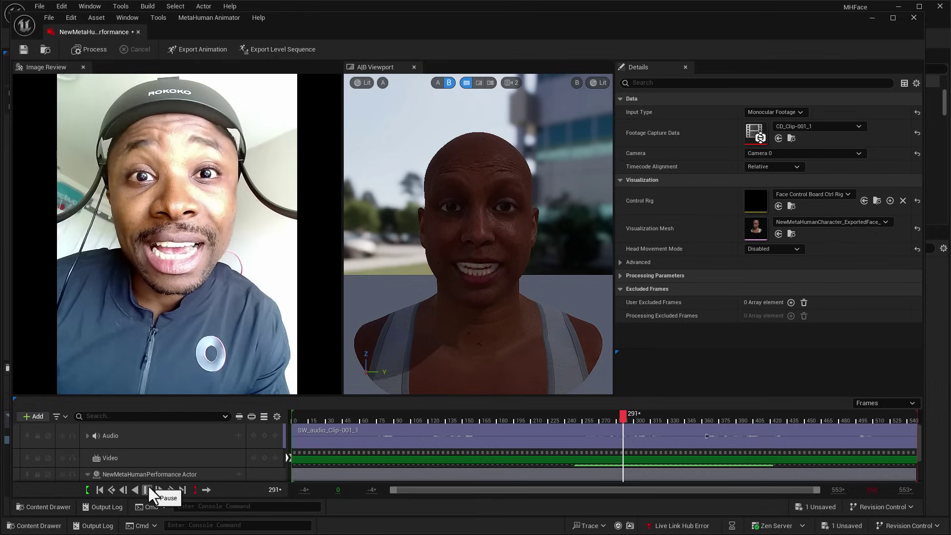
left_click(147, 489)
mouse_move(488, 303)
left_mouse_down()
mouse_move(515, 303)
mouse_move(461, 303)
mouse_move(490, 297)
left_mouse_up()
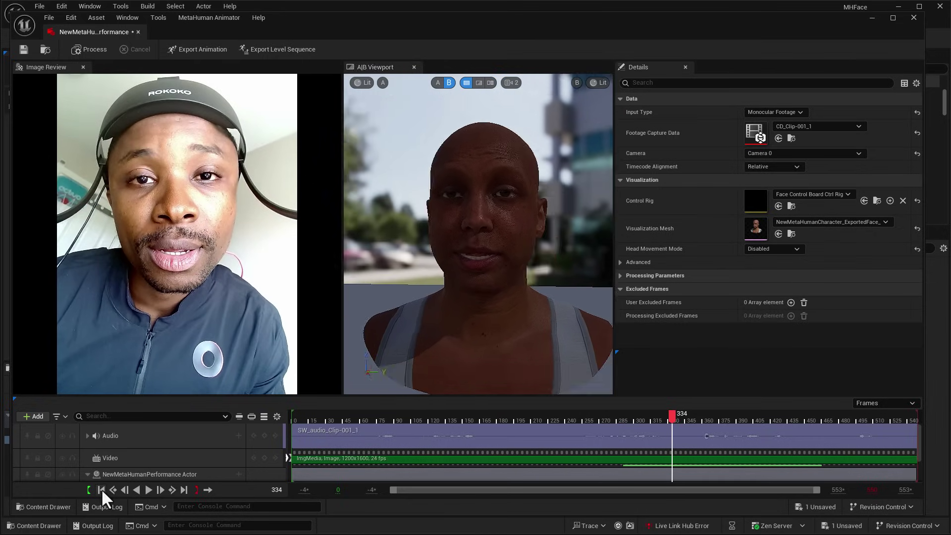
left_click(101, 489)
left_click(23, 49)
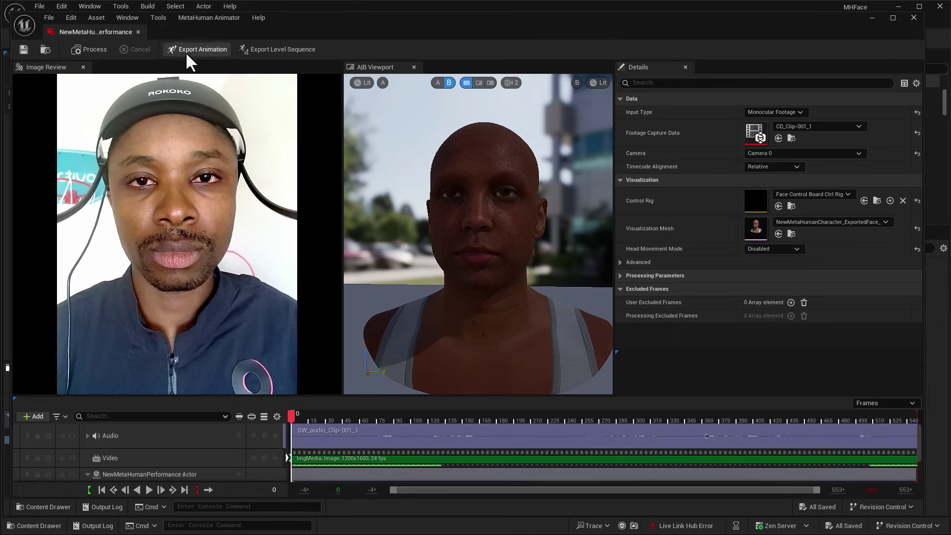
- Create AS_NewMetaHumanPerformance in Motions targeting the ExportedFace mesh, then close the performance editor
left_click(187, 50)
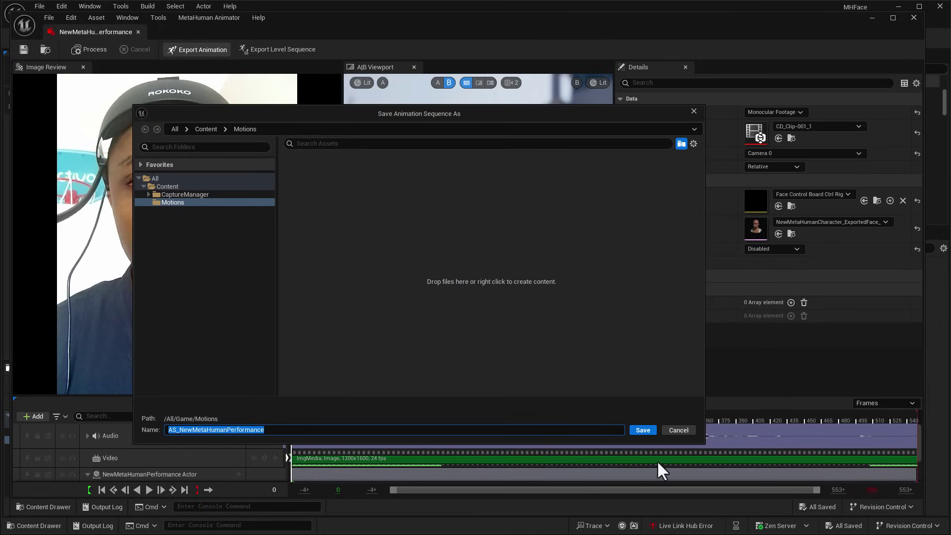
left_click(641, 430)
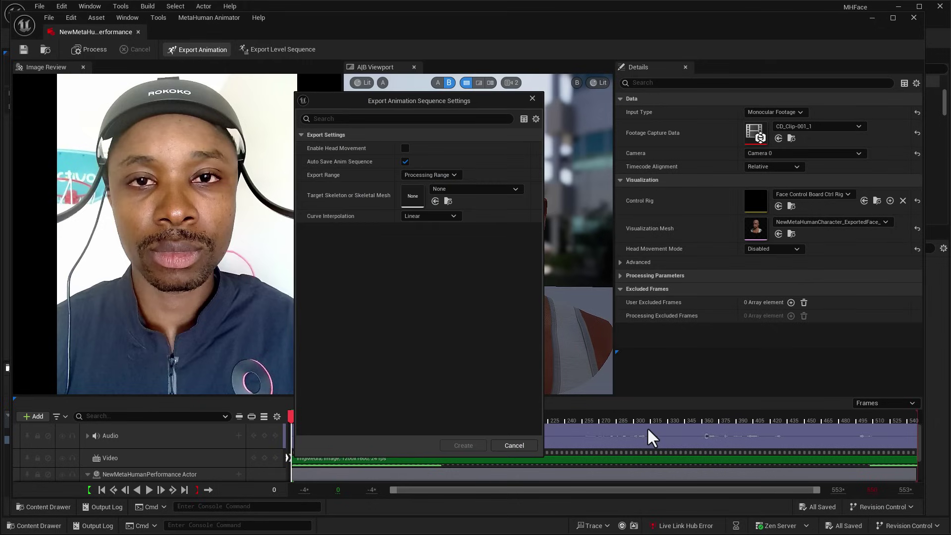
left_click(479, 189)
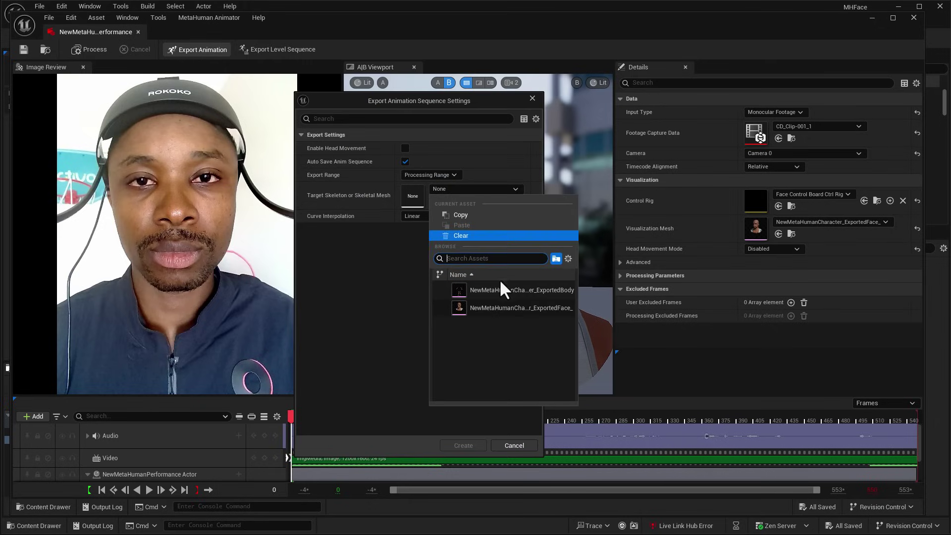
left_click(510, 309)
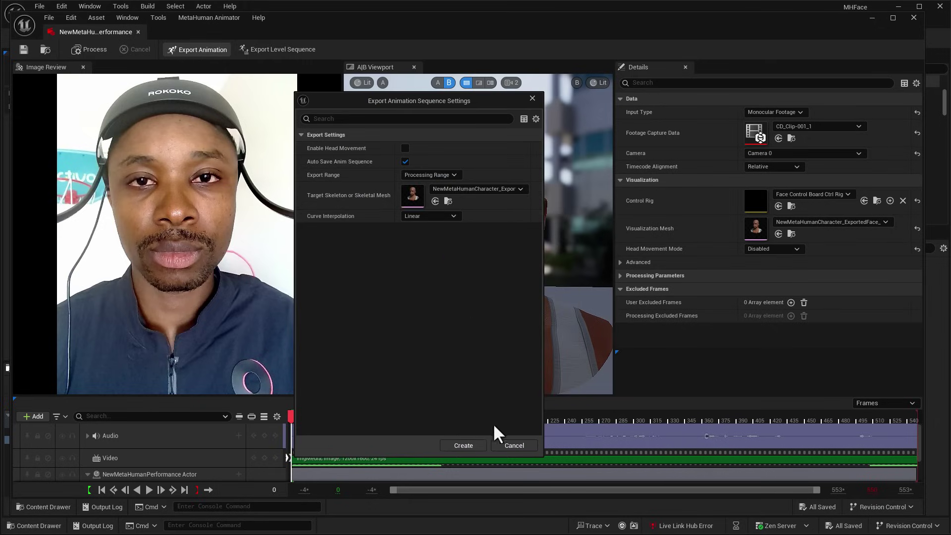
left_click(463, 445)
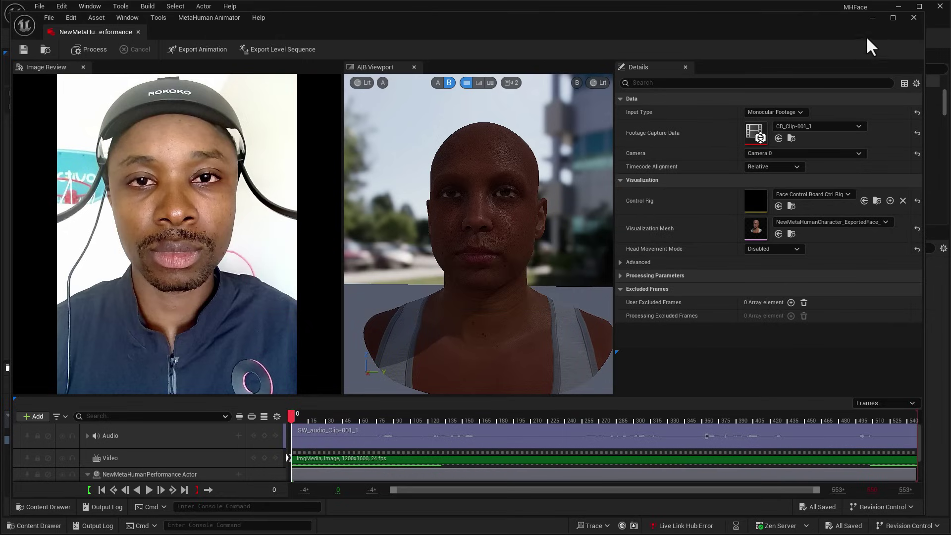
left_click(914, 18)
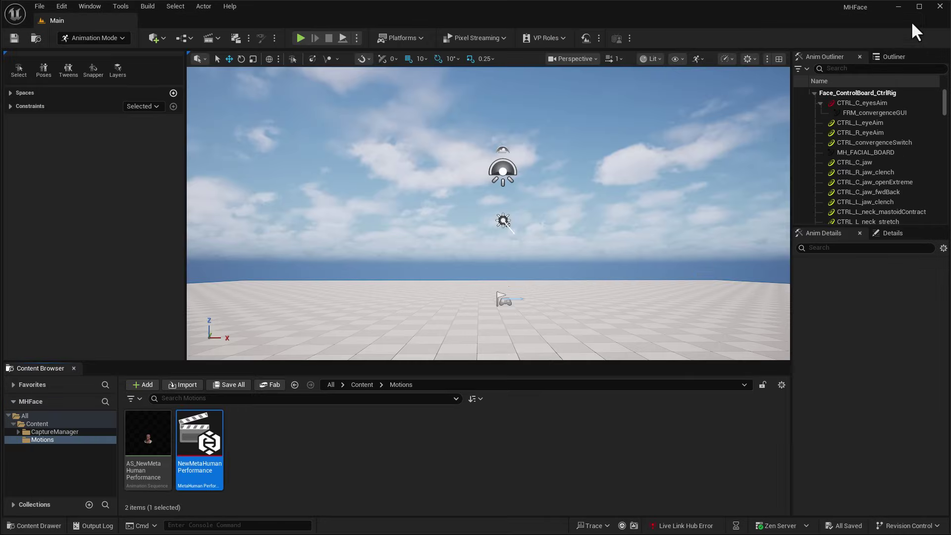
- Open NewMetaHumanCharacter, run Assemble, then open the resulting Content/MetaHumans folder
left_click(329, 466)
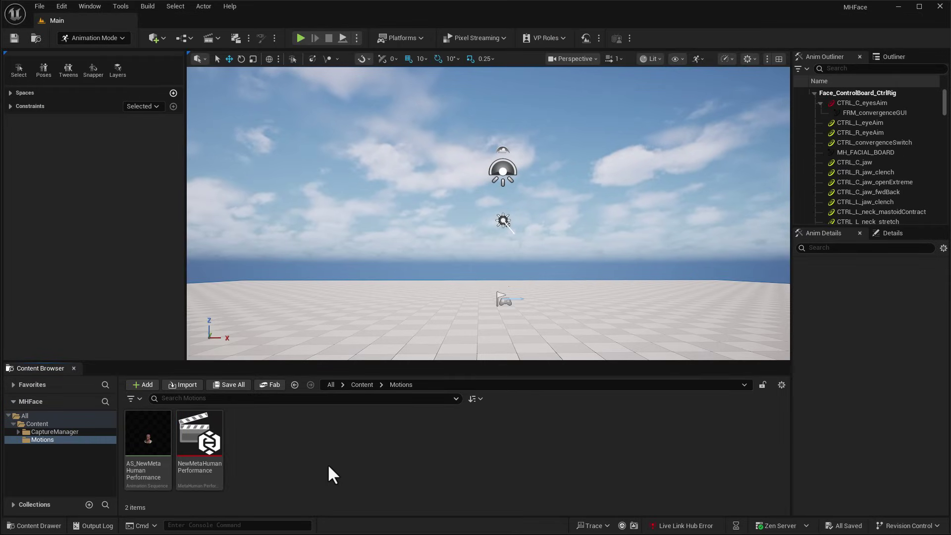
left_click(147, 436)
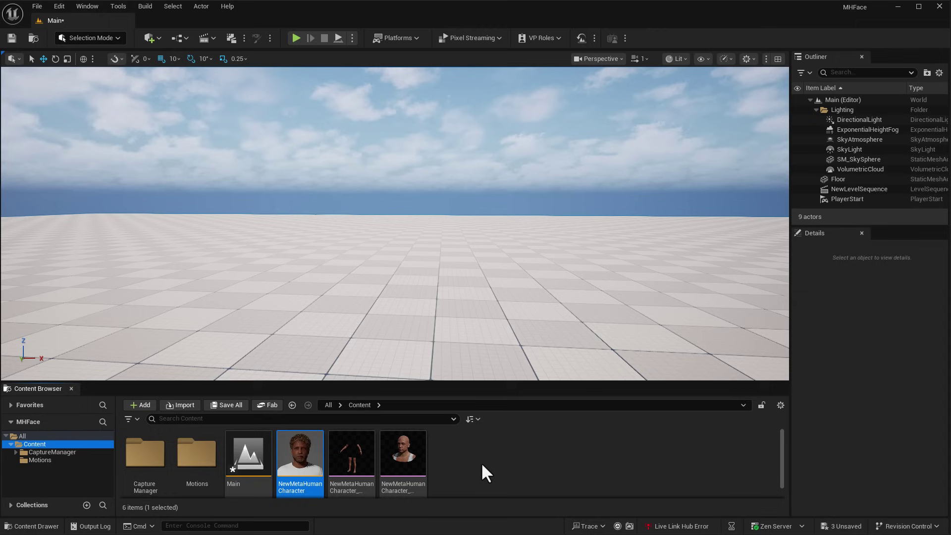
double_click(301, 454)
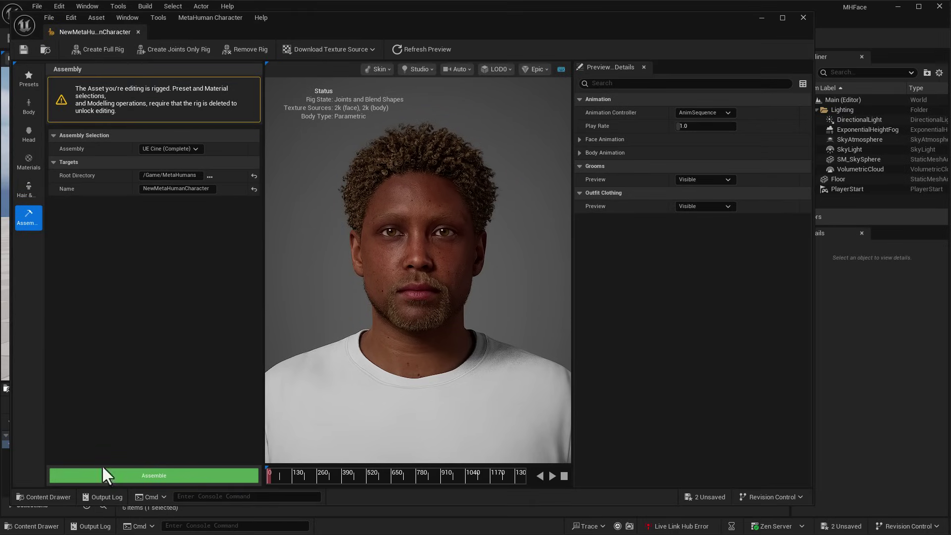
left_click(153, 474)
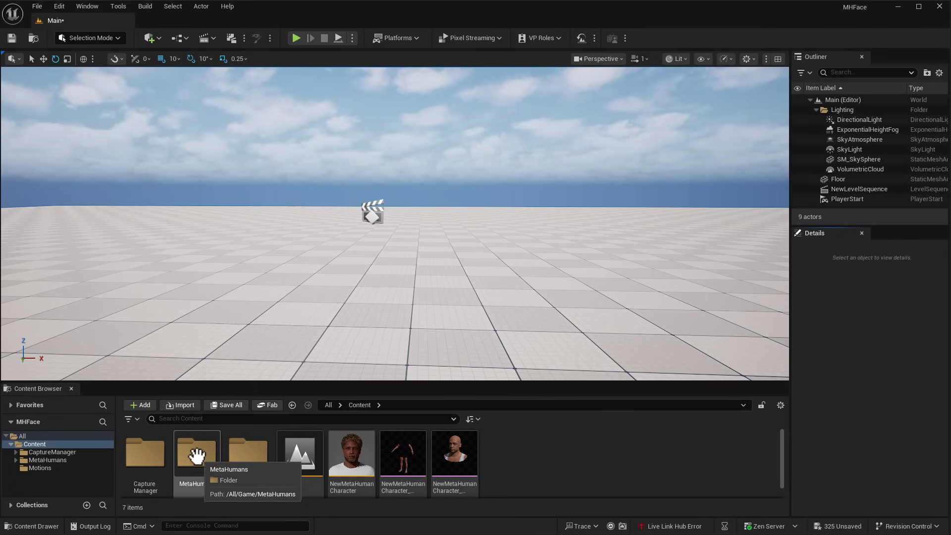
double_click(197, 455)
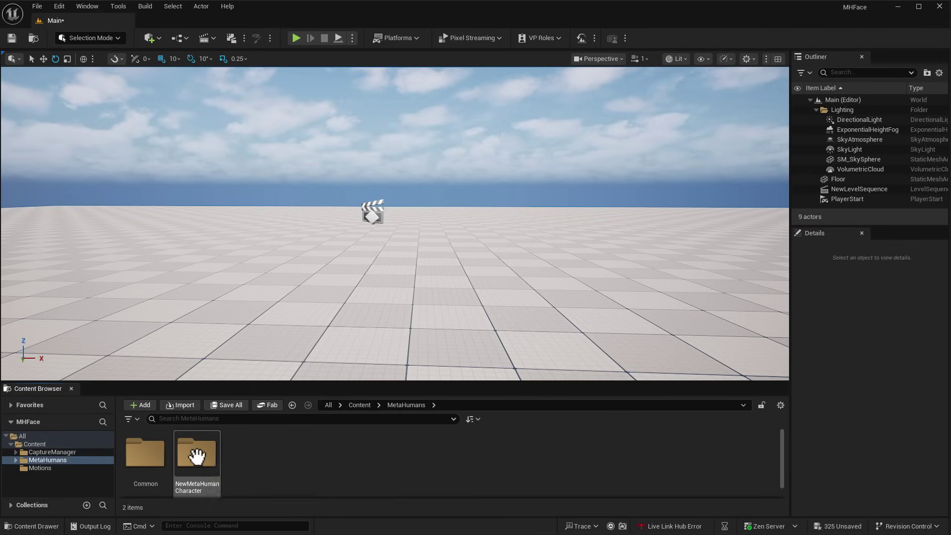
- Place the BP_NewMetaHuman blueprint from the NewMetaHumanCharacter folder into the level
double_click(196, 451)
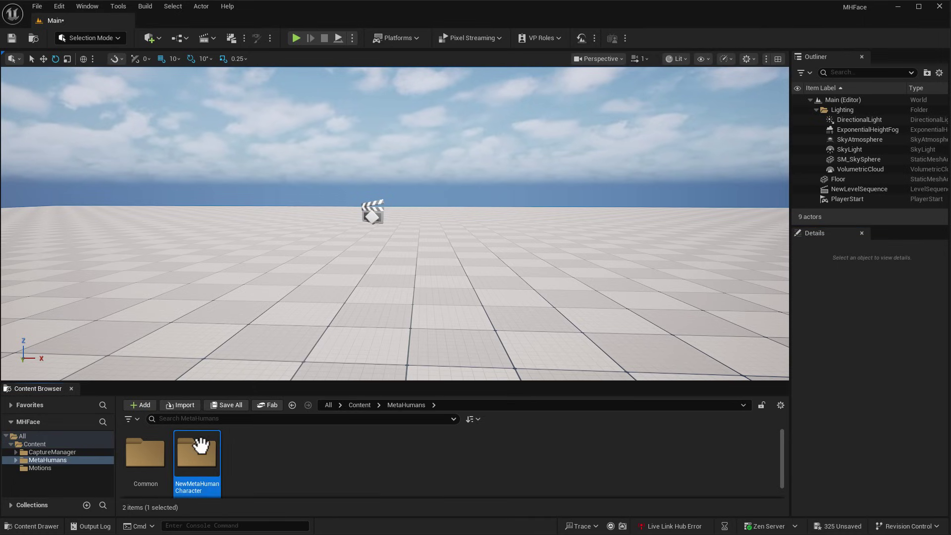
left_click_drag(359, 472, 397, 336)
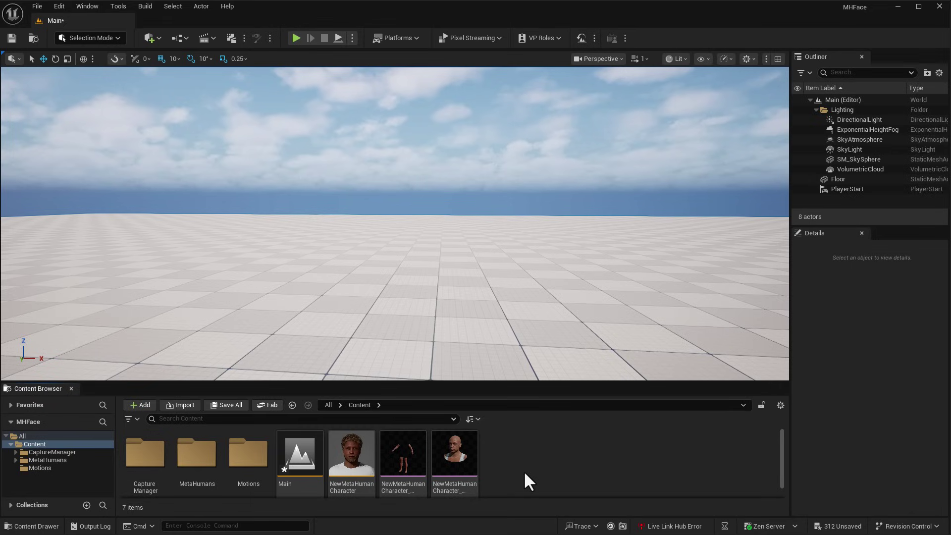
left_click(41, 468)
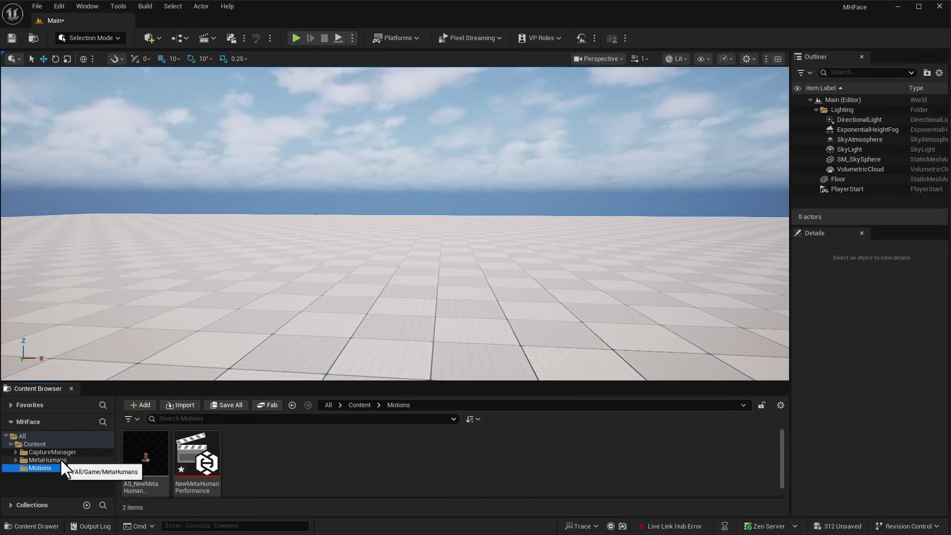
- Add a new level sequence from Cinematics and save it in the Motions folder
left_click(210, 40)
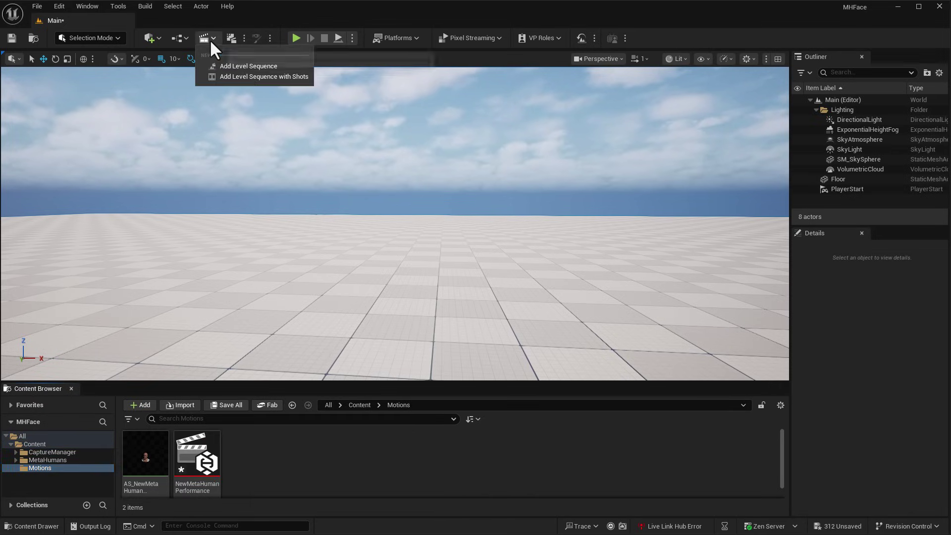
left_click(260, 66)
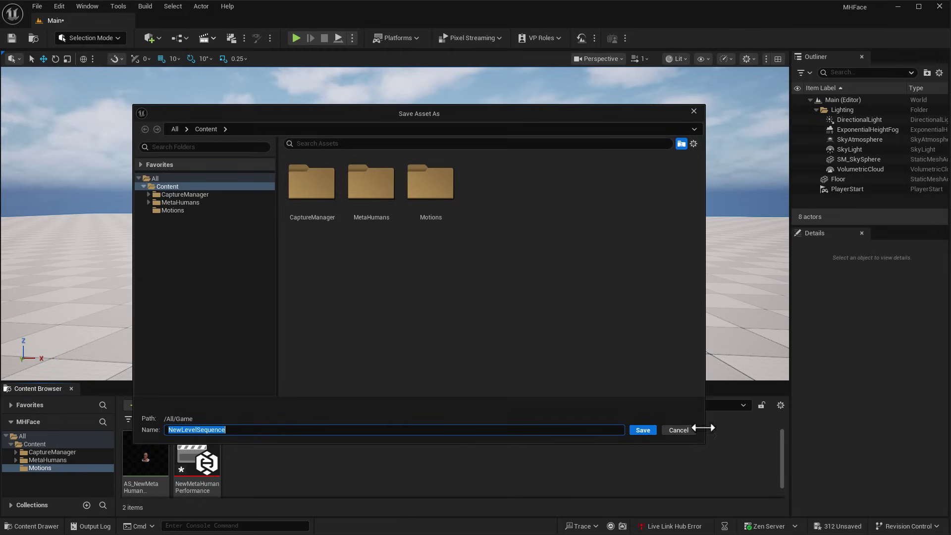
double_click(430, 182)
left_click(640, 429)
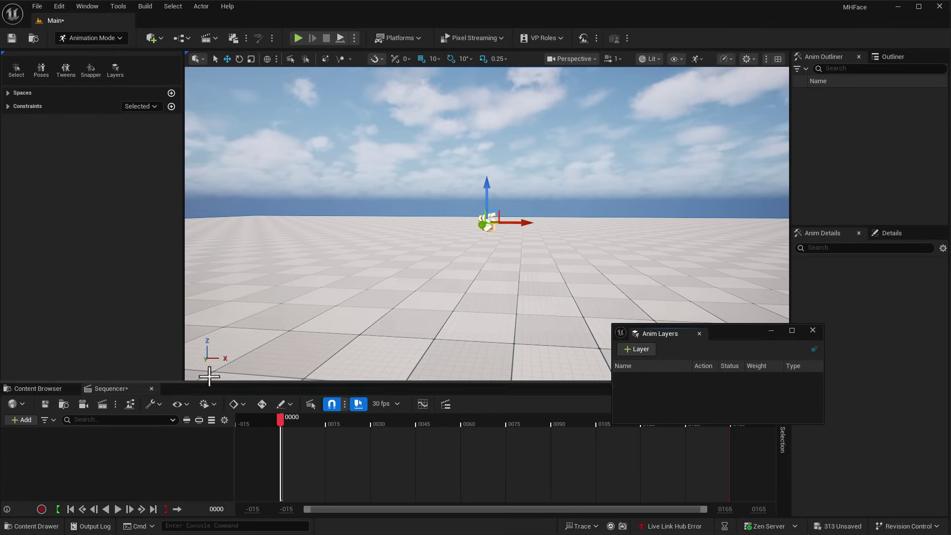
- Drag NewMetaHumanCharacter_ExportedFace from the Content Browser into Sequencer
left_click(54, 388)
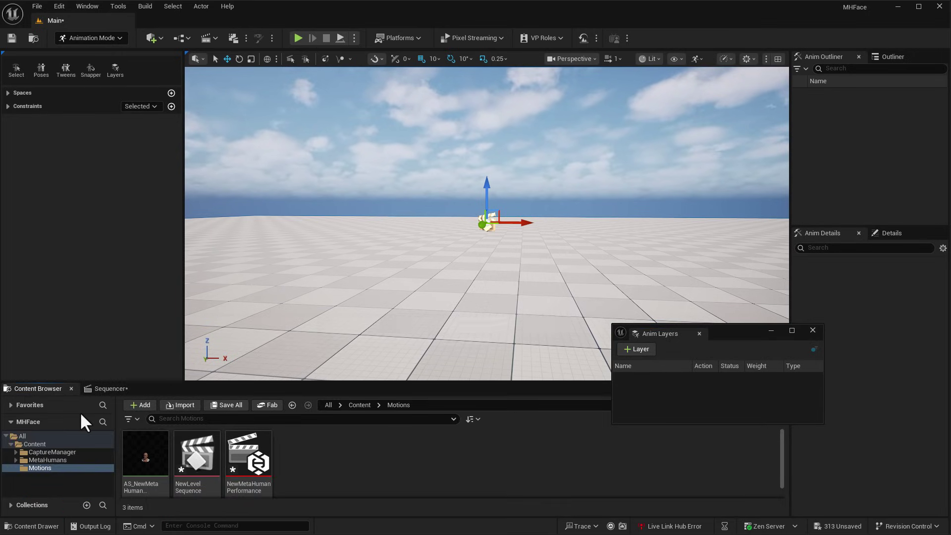
left_click(47, 445)
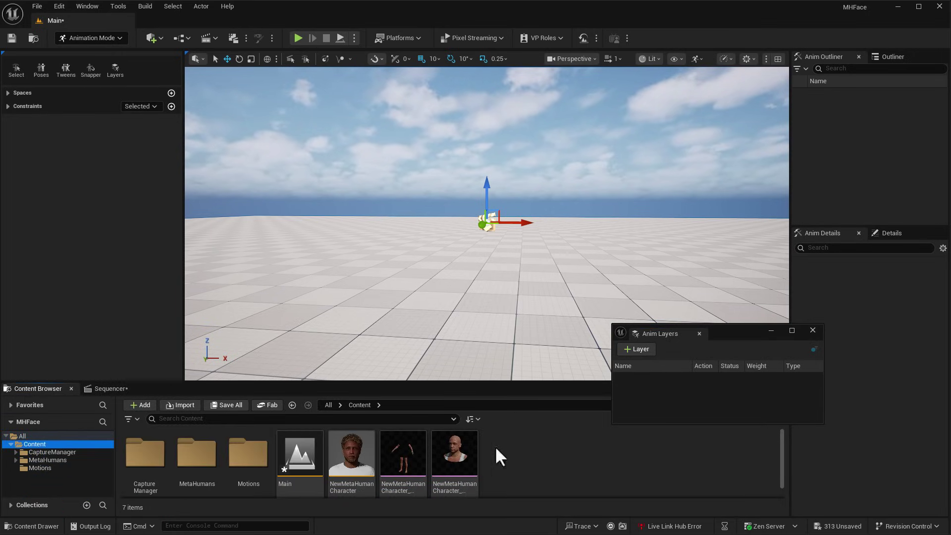
left_click_drag(455, 448, 97, 436)
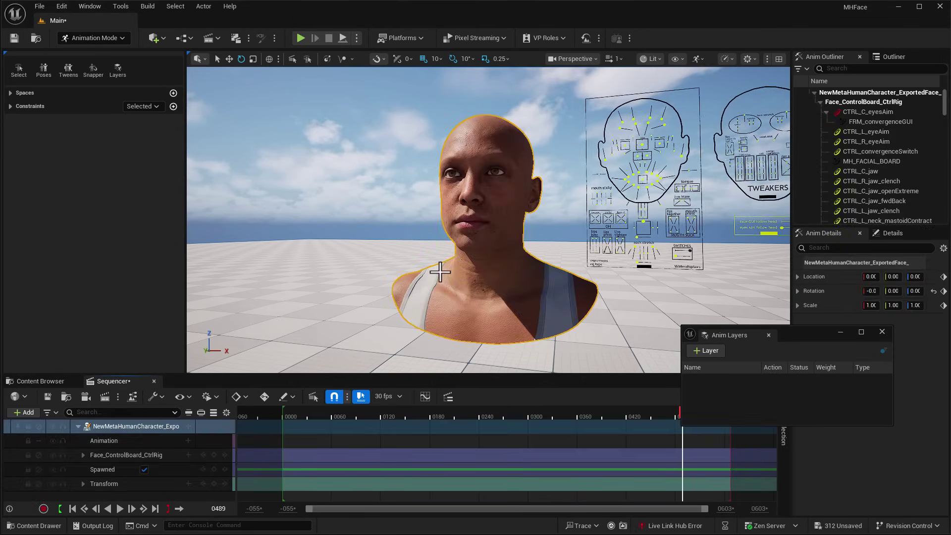
- Delete the face's Face_ControlBoard_CtrlRig track from the sequence
left_click_drag(449, 269, 449, 269, "alt")
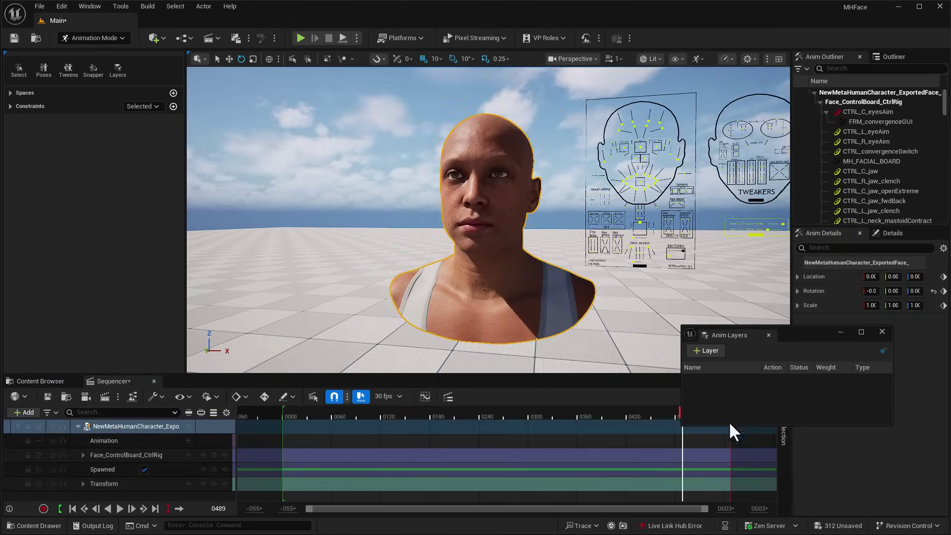
left_click_drag(669, 414, 298, 418)
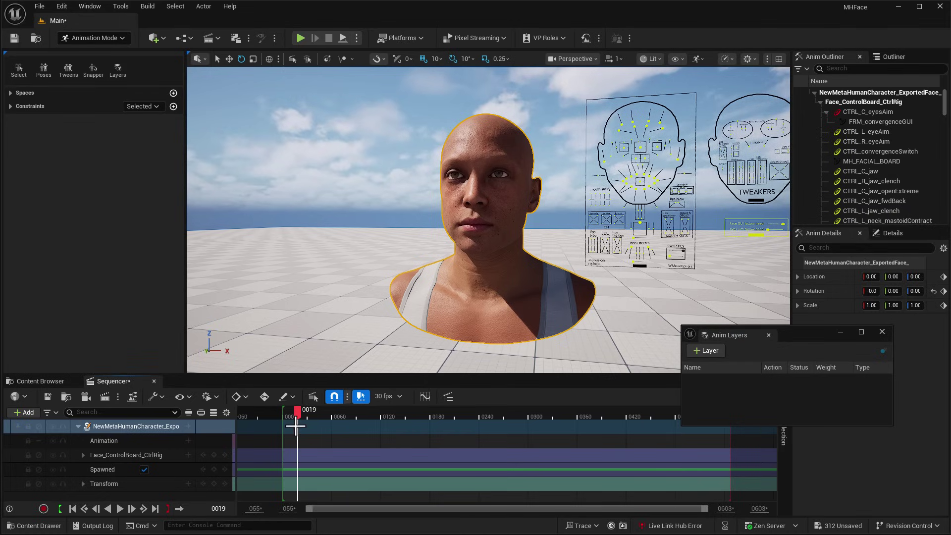
left_click(109, 457)
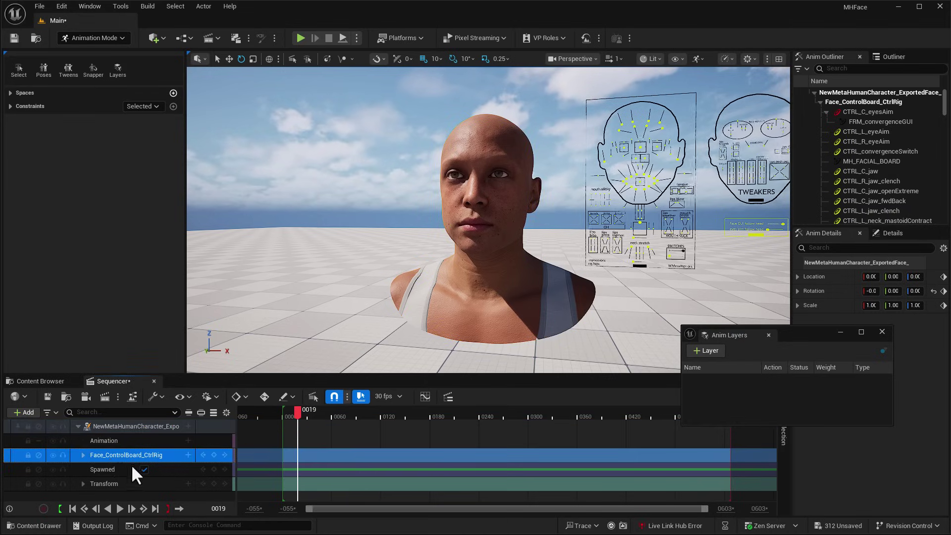
key("Delete")
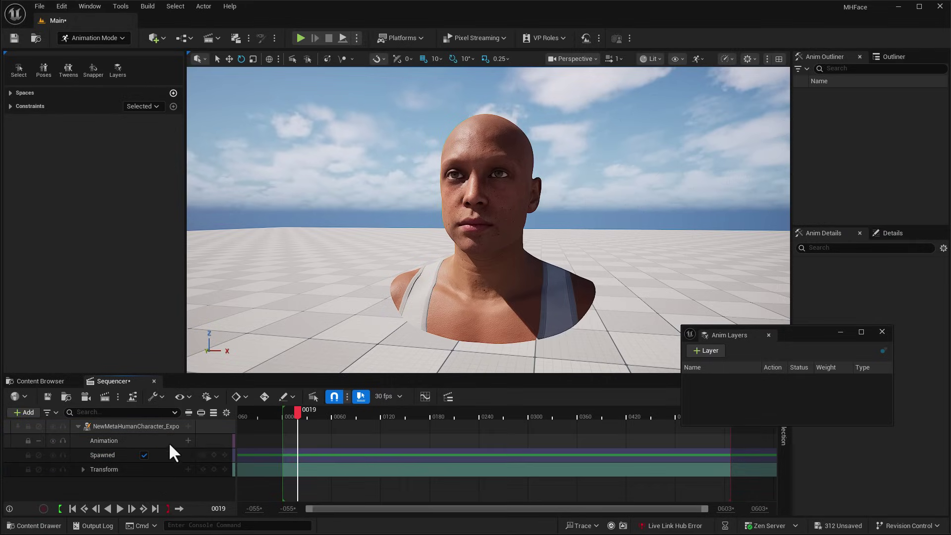
- Add AS_NewMetaHumanPerformance to the face's Animation track and play the sequence back
left_click(188, 440)
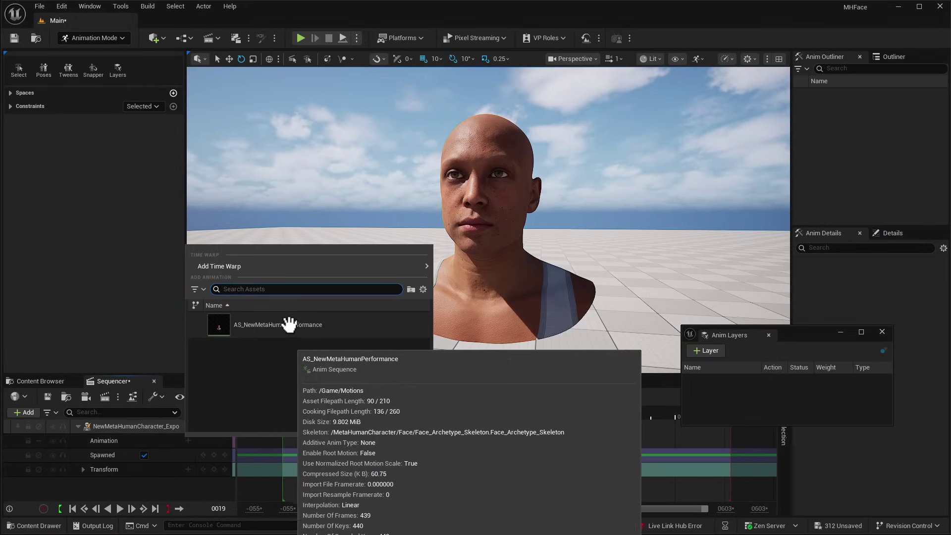
left_click(347, 328)
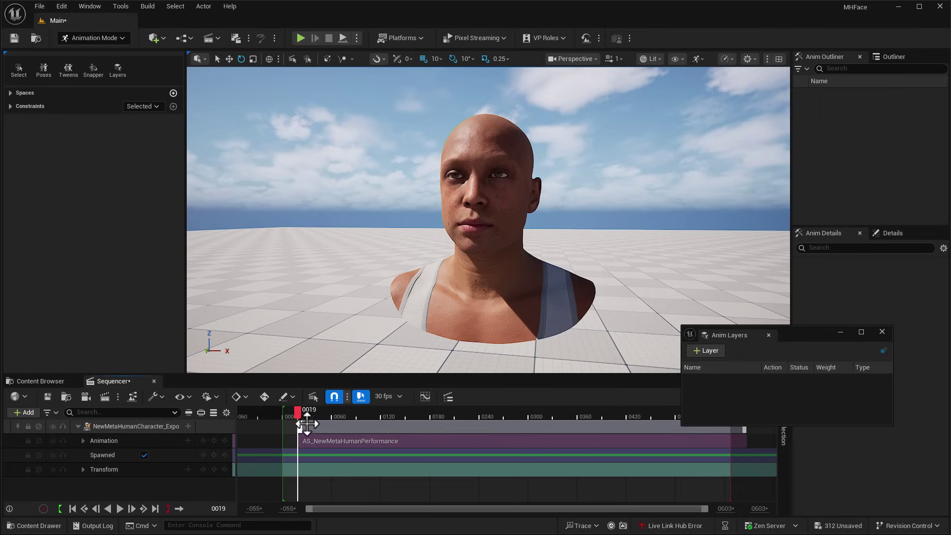
left_click_drag(292, 418, 317, 430)
key("space")
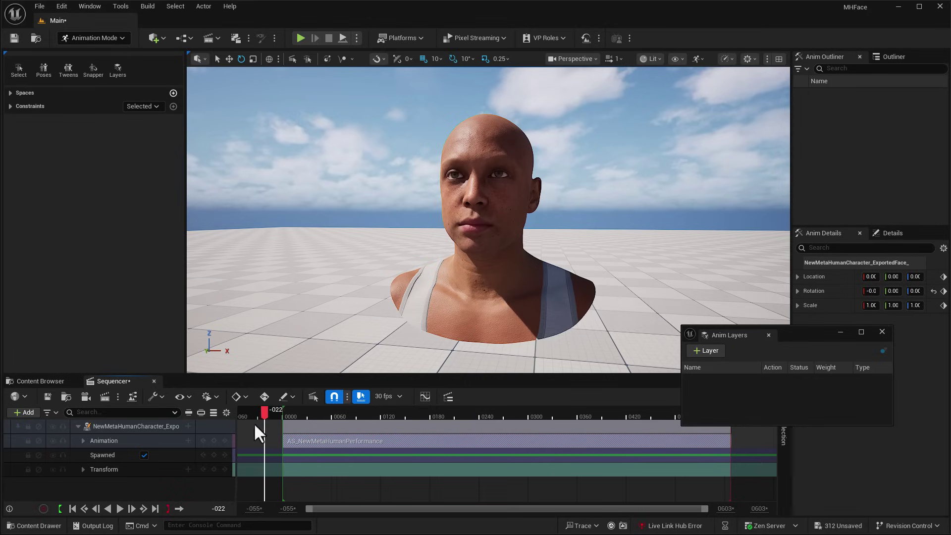